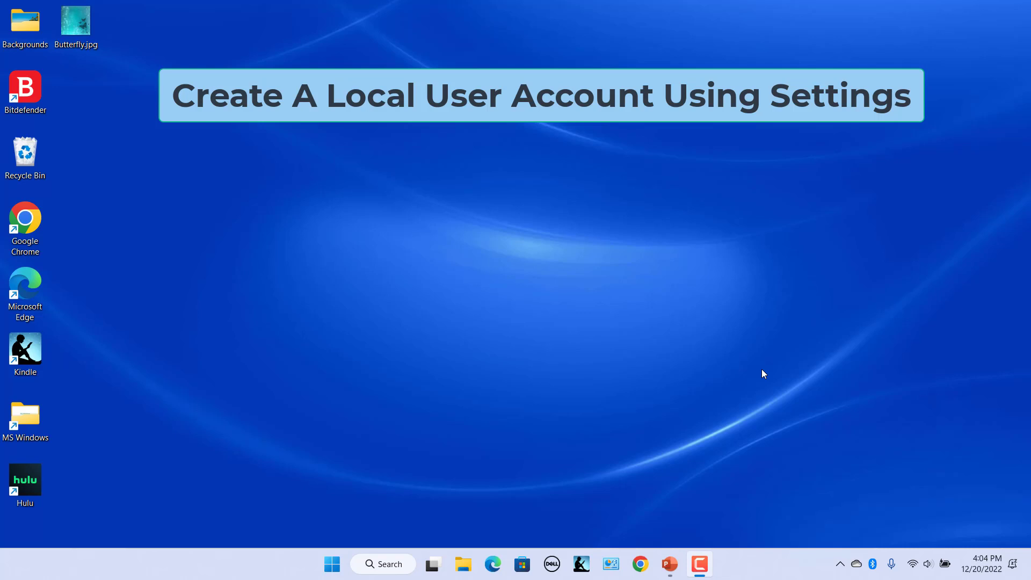
Launch Settings from Start, go to Accounts > Other users, and start adding an account
{"action": "left_click", "coordinate": [332, 564]}
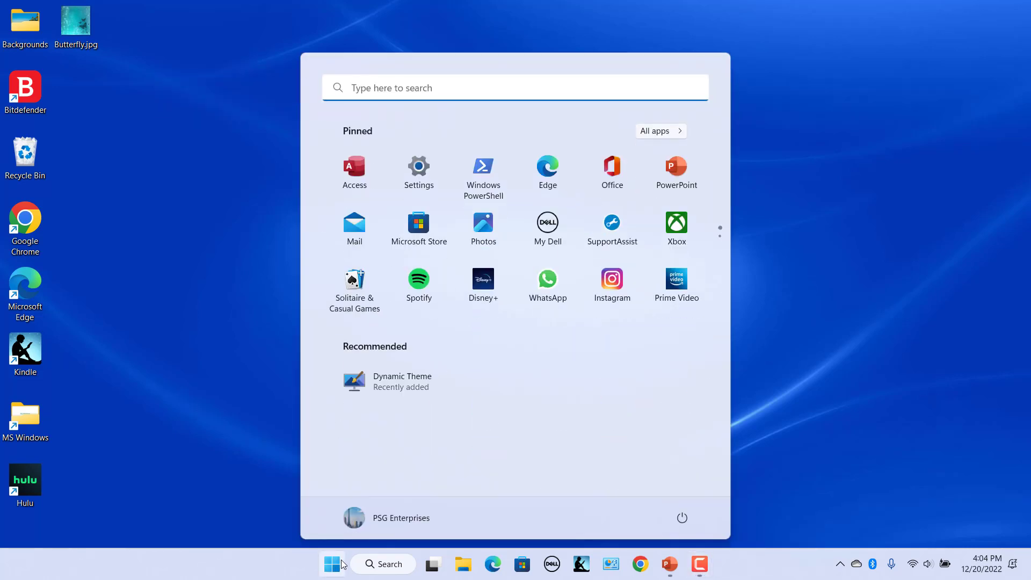
{"action": "left_click", "coordinate": [412, 171]}
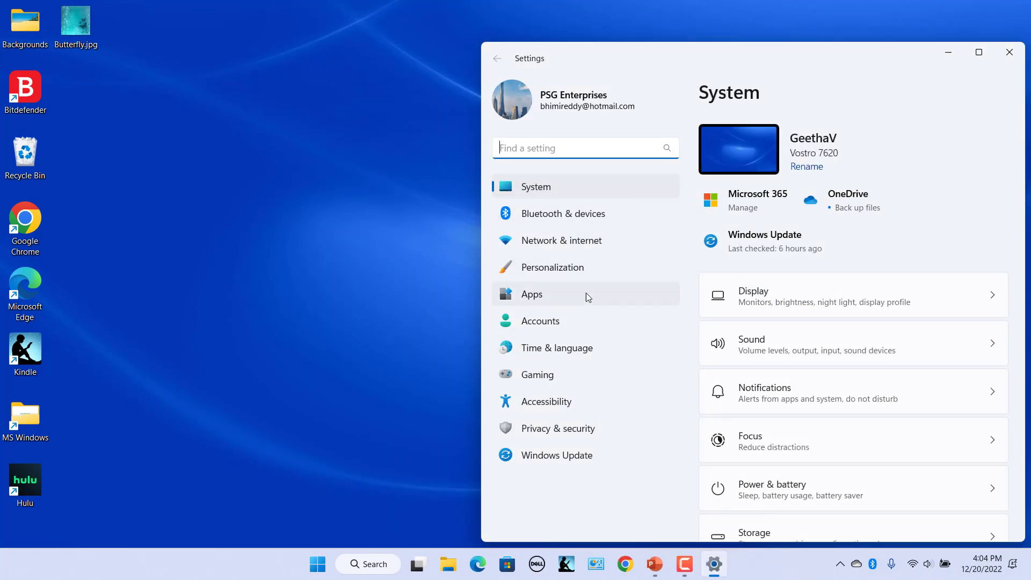
{"action": "left_click", "coordinate": [544, 323]}
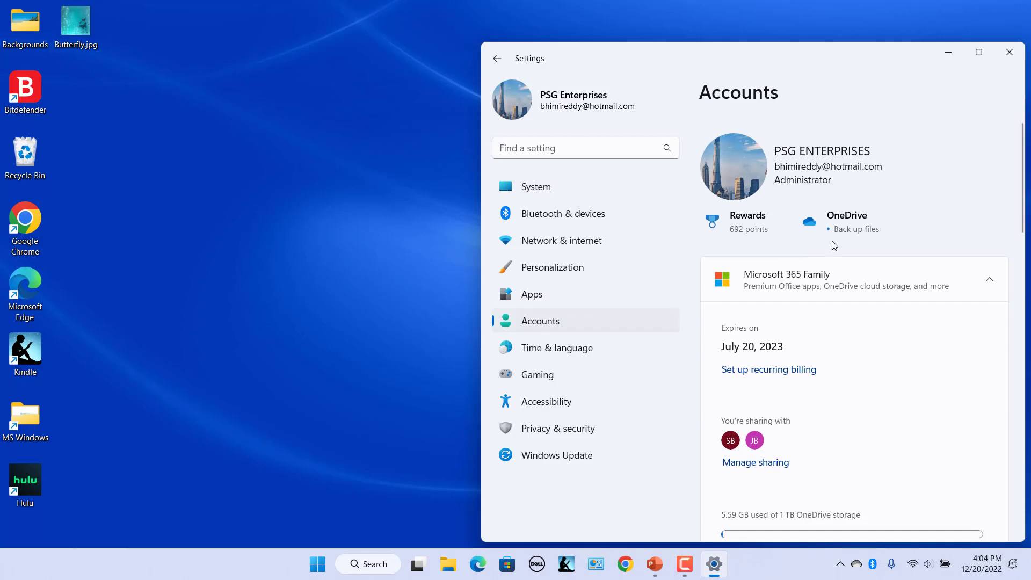
{"action": "scroll", "coordinate": [927, 327], "scroll_direction": "down", "scroll_amount": 5}
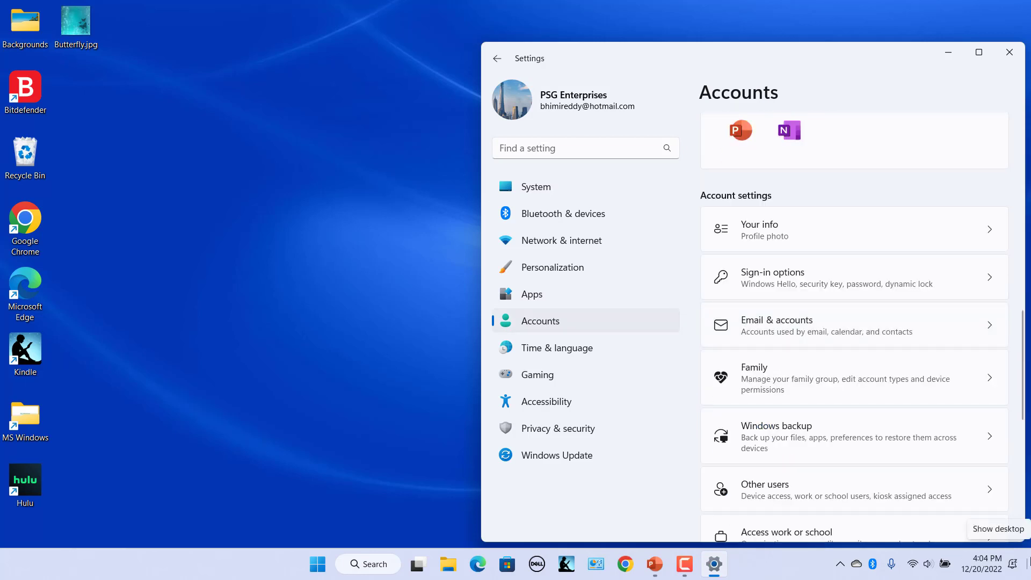
{"action": "left_click", "coordinate": [819, 494]}
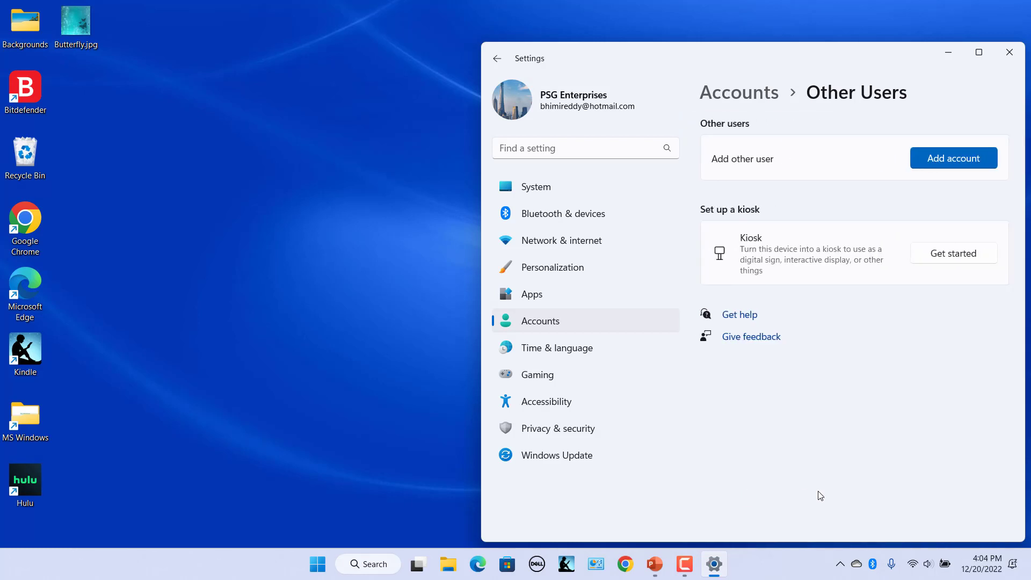
{"action": "left_click", "coordinate": [950, 156]}
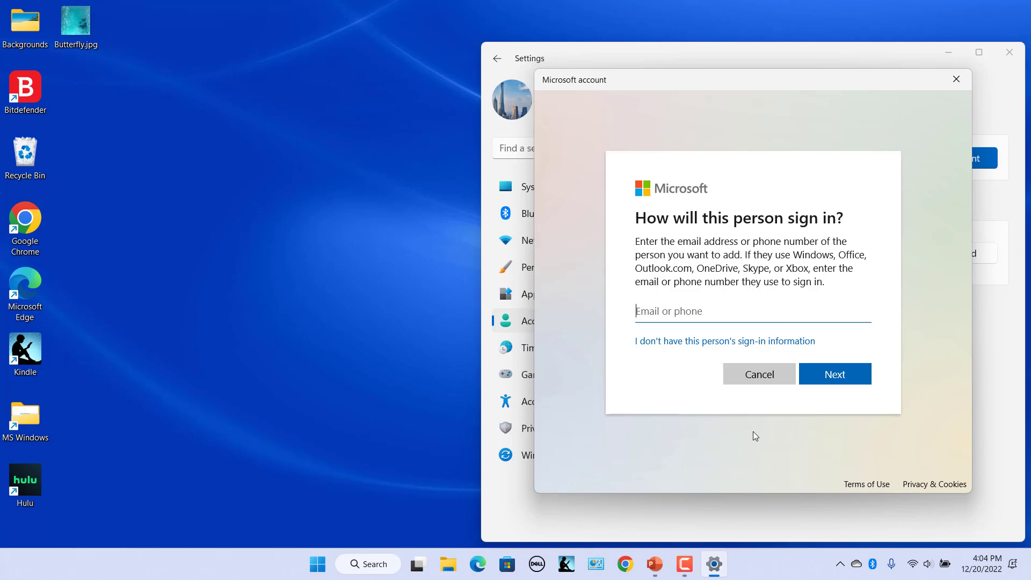
Create local user LocalAccount1 without a Microsoft account, entering and confirming its password
{"action": "left_click", "coordinate": [715, 343]}
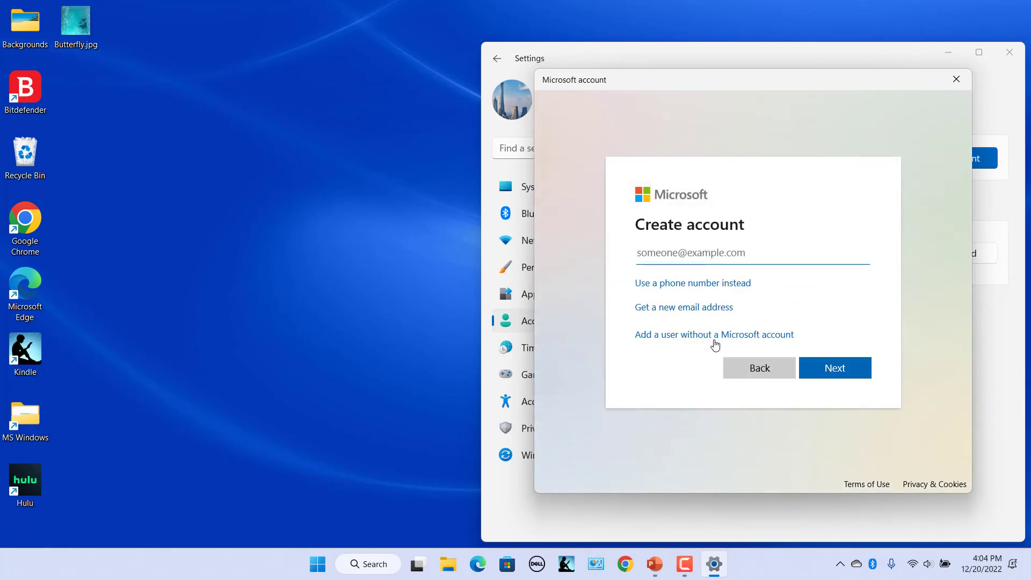
{"action": "left_click", "coordinate": [688, 339]}
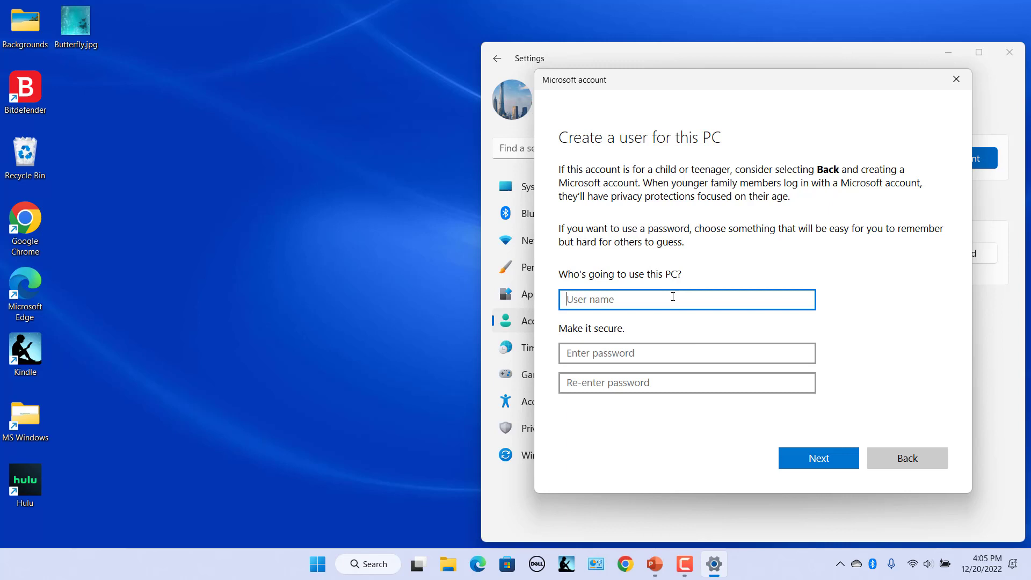
{"action": "type", "text": "LocalAccount"}
{"action": "type", "text": "1"}
{"action": "left_click", "coordinate": [715, 354]}
{"action": "type", "text": "*****"}
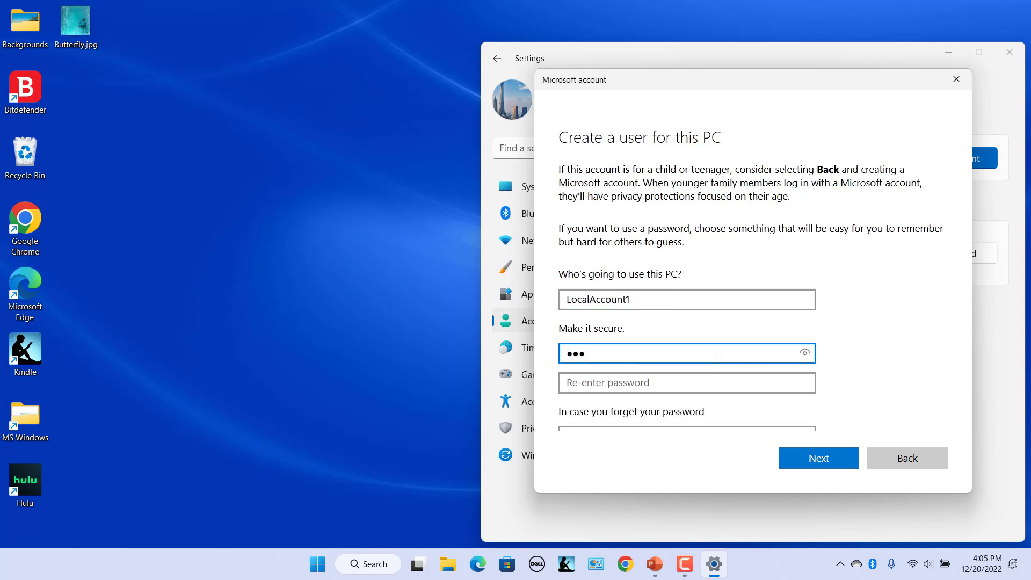
{"action": "left_click", "coordinate": [698, 376]}
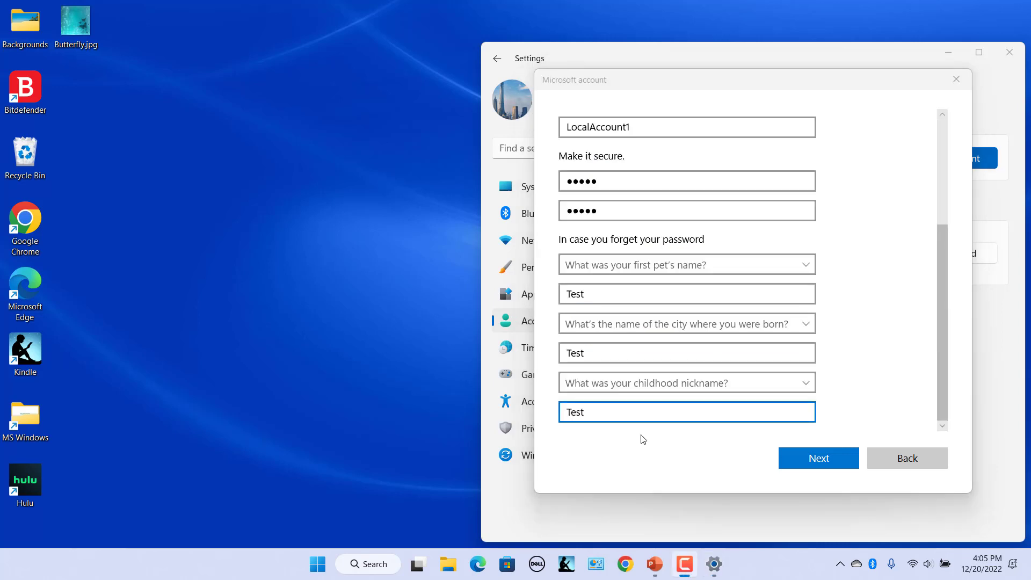
{"action": "left_click", "coordinate": [833, 455]}
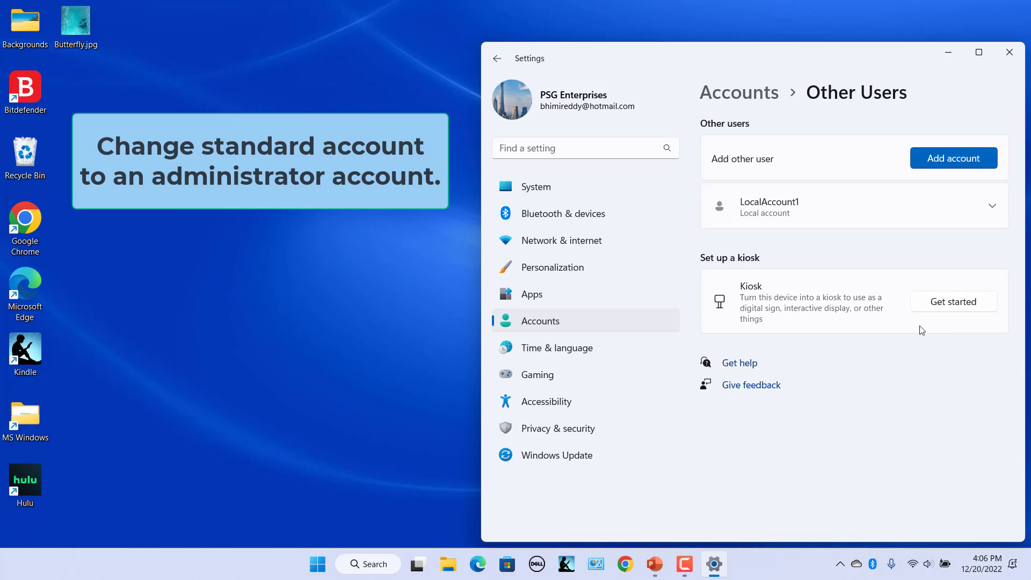
Change LocalAccount1's account type from Standard User to Administrator
{"action": "left_click", "coordinate": [992, 208]}
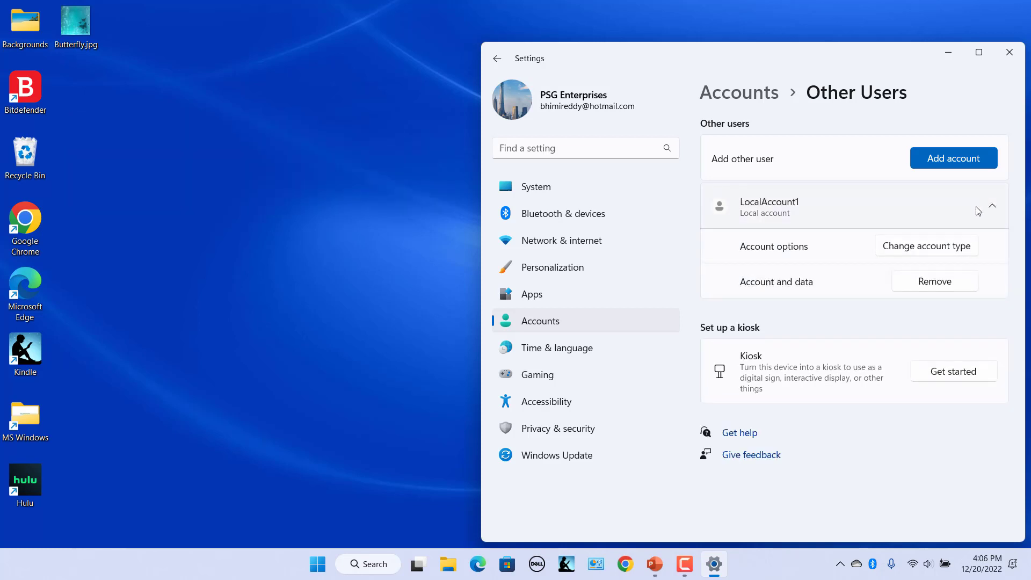
{"action": "left_click", "coordinate": [908, 246]}
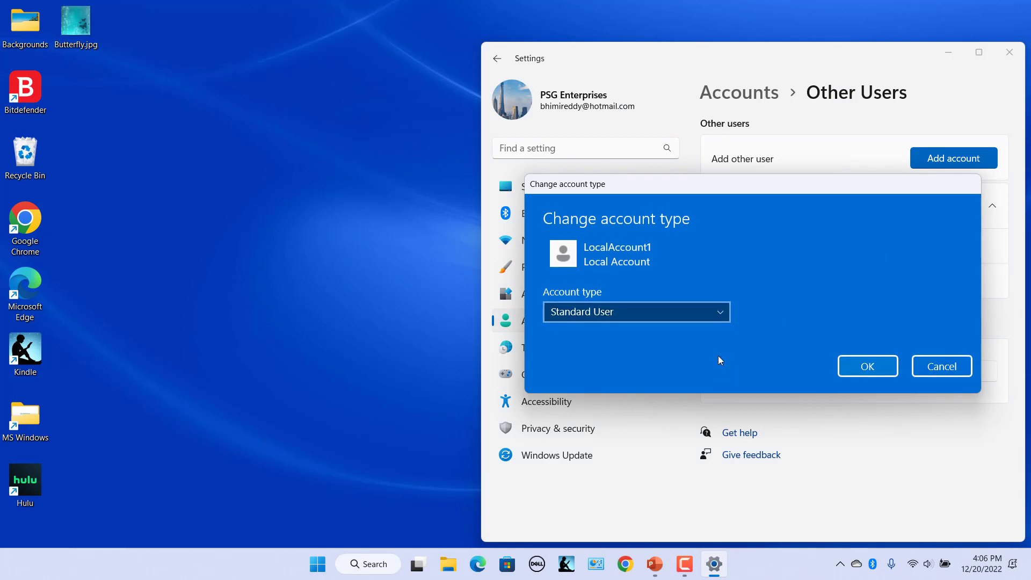
{"action": "left_click", "coordinate": [719, 313]}
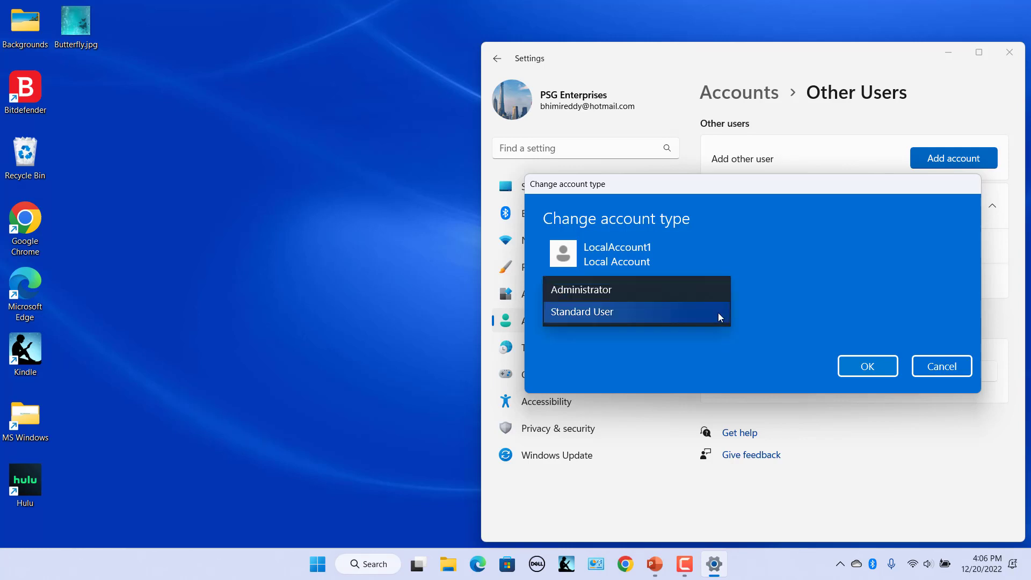
{"action": "left_click", "coordinate": [635, 292]}
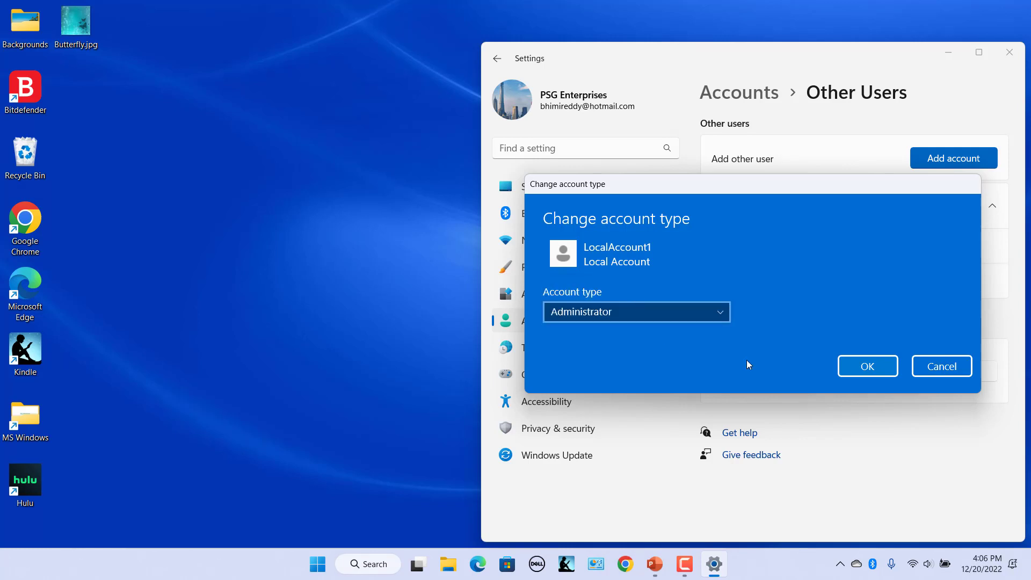
{"action": "left_click", "coordinate": [875, 368]}
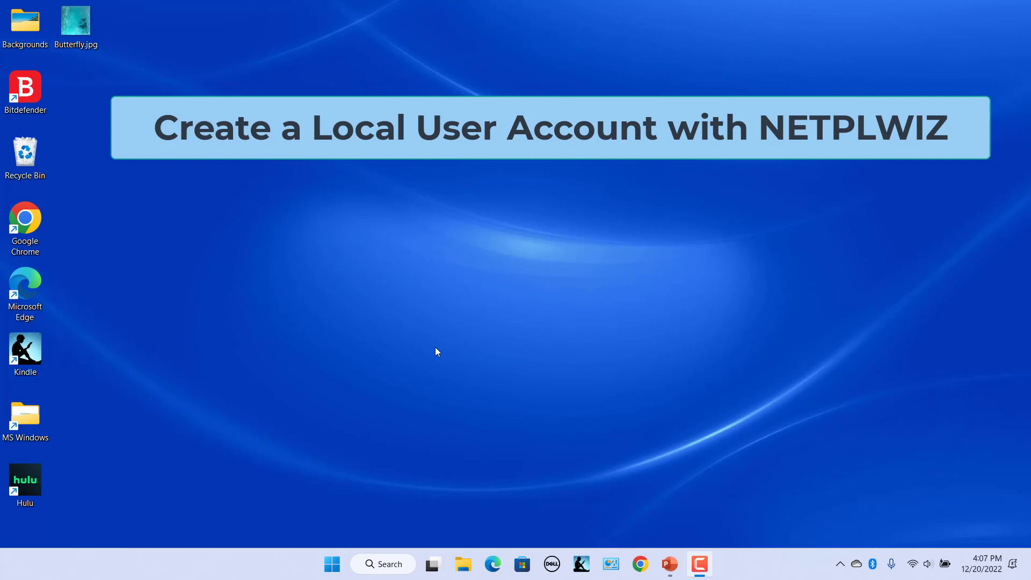
Run netplwiz from the Run box and start adding a user in User Accounts
{"action": "key", "text": "super+r"}
{"action": "type", "text": "netplwiz"}
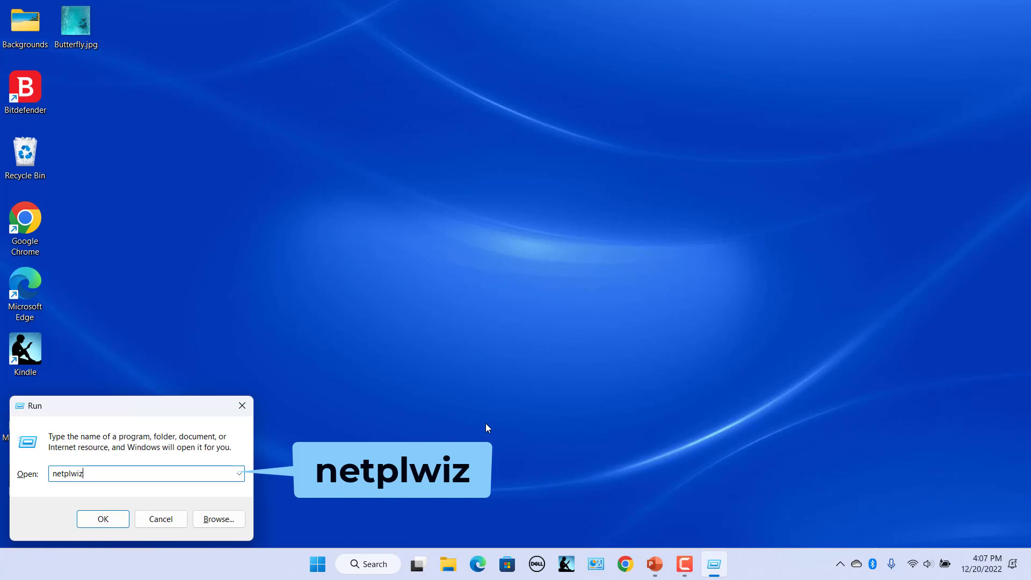
{"action": "left_click", "coordinate": [94, 515]}
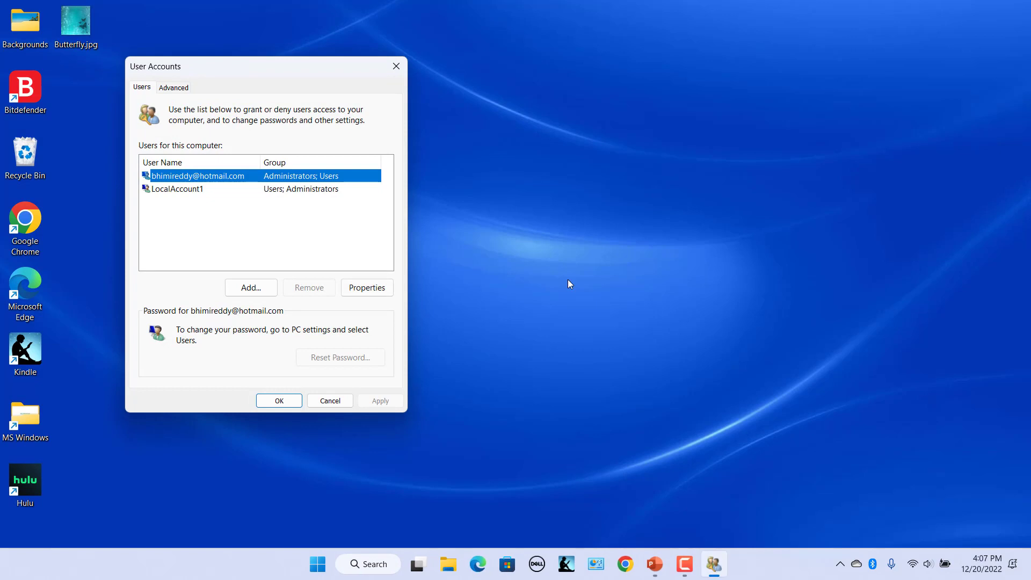
{"action": "left_click", "coordinate": [251, 288]}
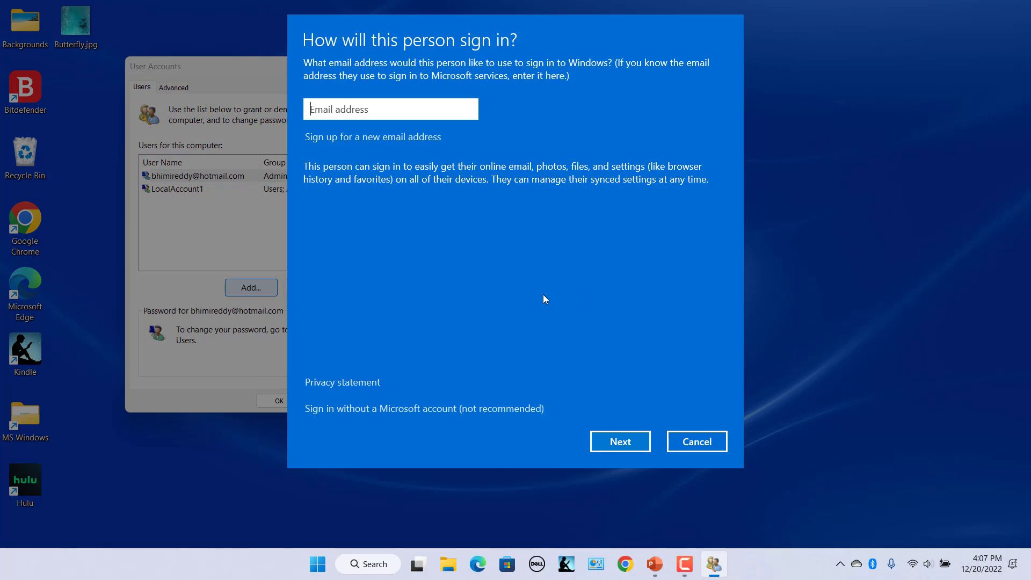
Add local account LocalAccount2 with a password and the hint 'First 5'
{"action": "left_click", "coordinate": [436, 410]}
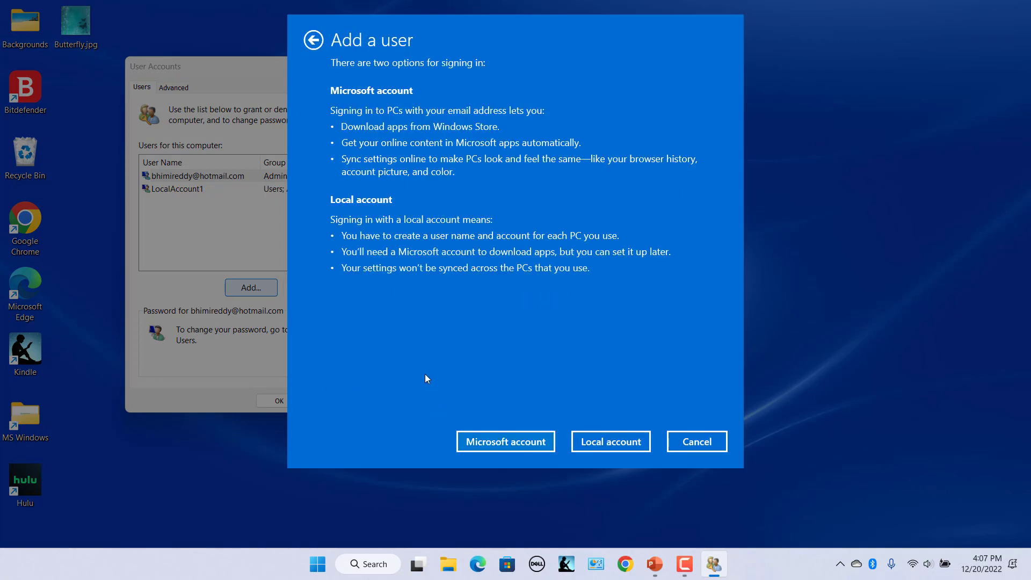
{"action": "left_click", "coordinate": [587, 442]}
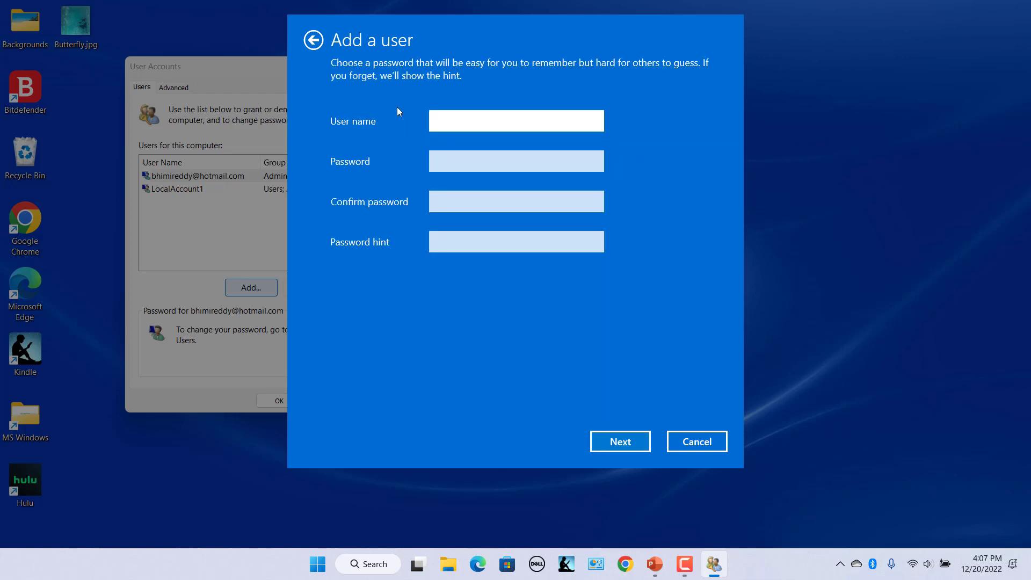
{"action": "type", "text": "LocalAccount2"}
{"action": "key", "text": "Tab"}
{"action": "type", "text": "*****"}
{"action": "key", "text": "Tab"}
{"action": "type", "text": "*****"}
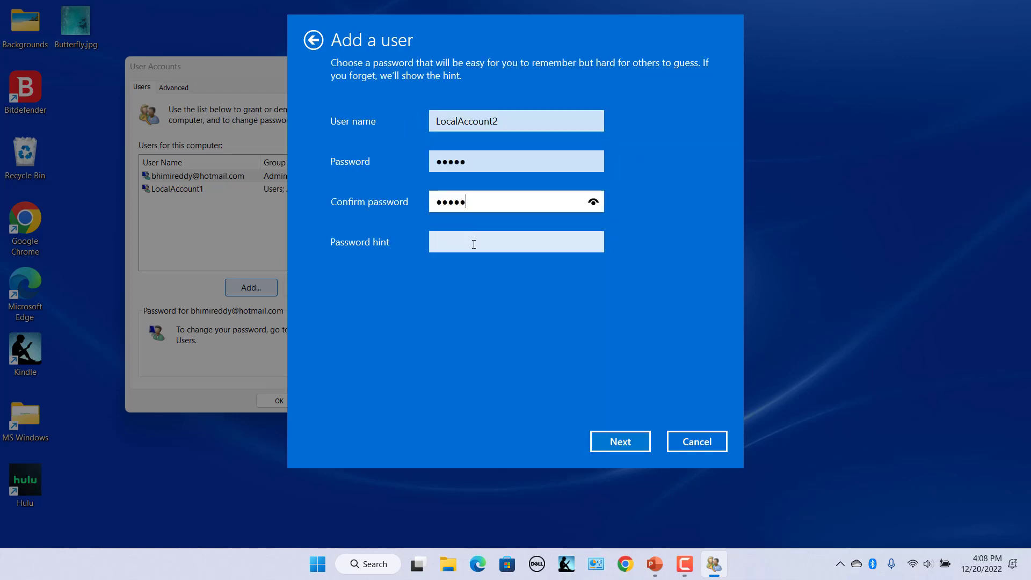
{"action": "left_click", "coordinate": [472, 242]}
{"action": "type", "text": "First 5"}
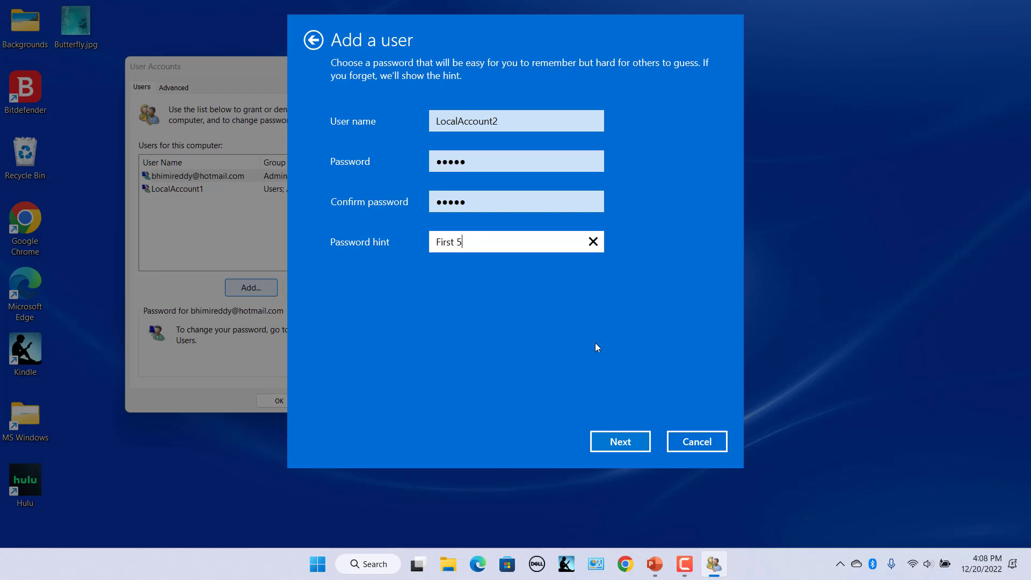
{"action": "left_click", "coordinate": [621, 441]}
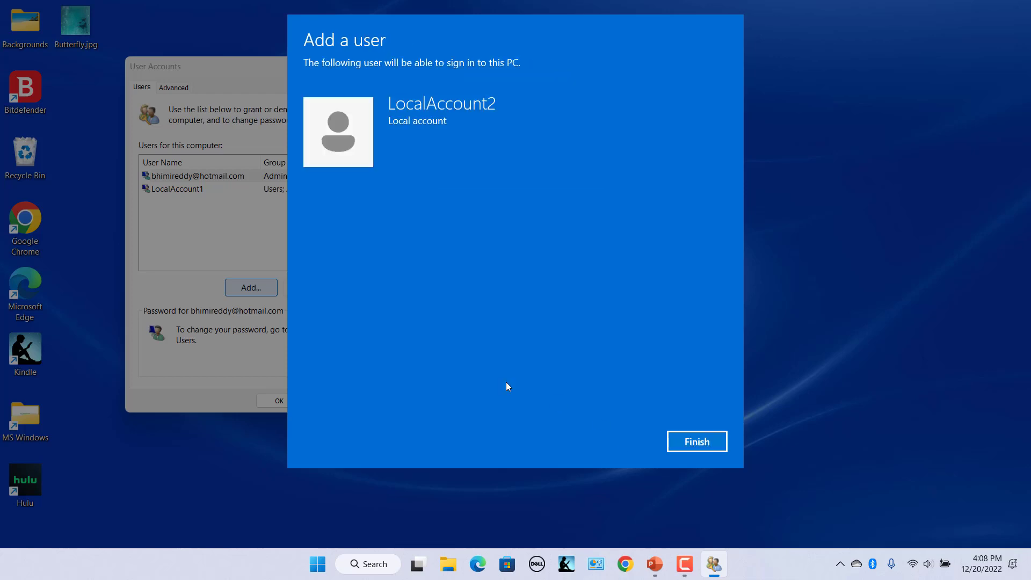
{"action": "left_click", "coordinate": [699, 443]}
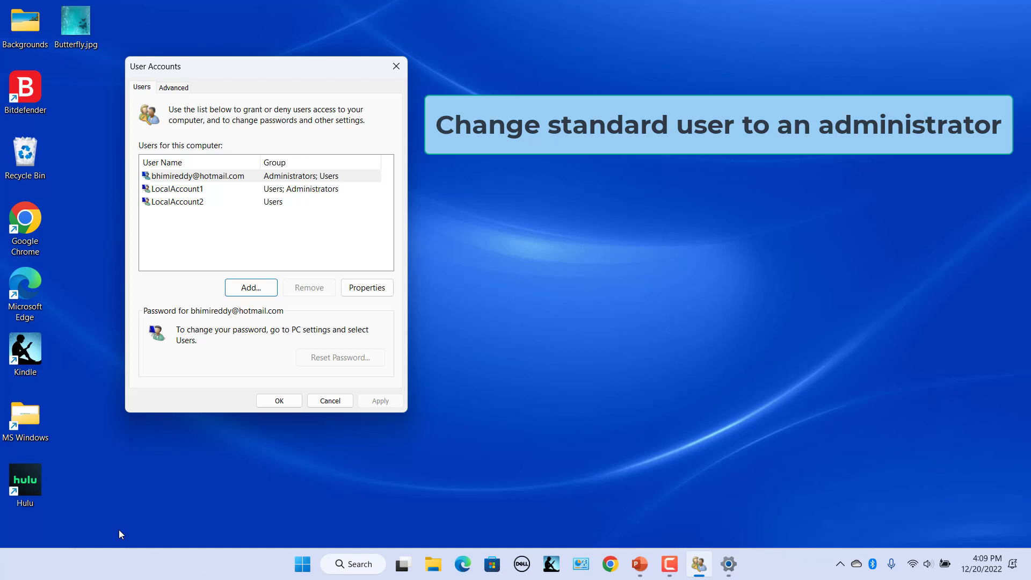
Set LocalAccount2's group membership to Administrator in its Properties and apply it
{"action": "left_click", "coordinate": [168, 203]}
{"action": "left_click", "coordinate": [367, 288]}
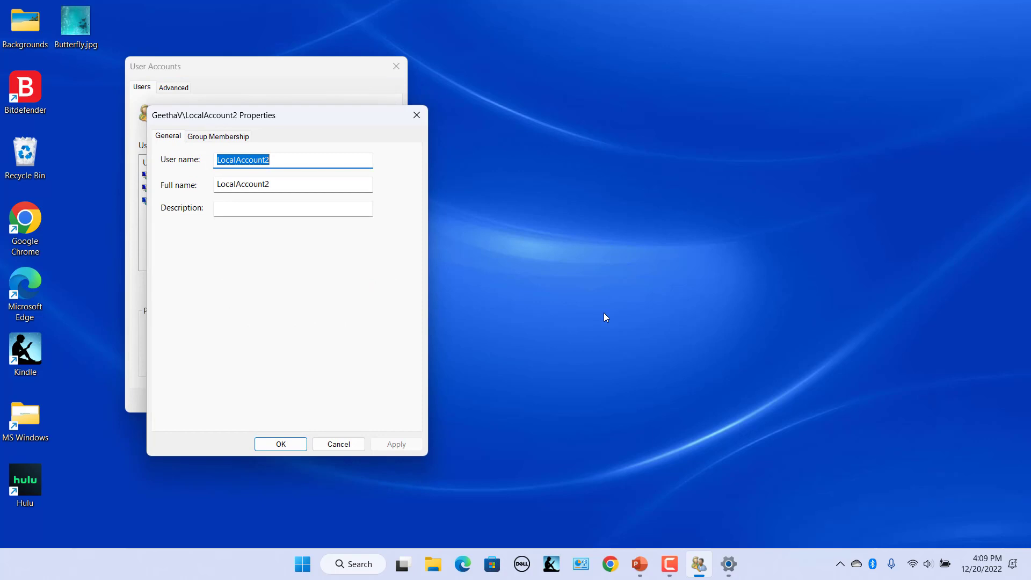
{"action": "left_click", "coordinate": [218, 136]}
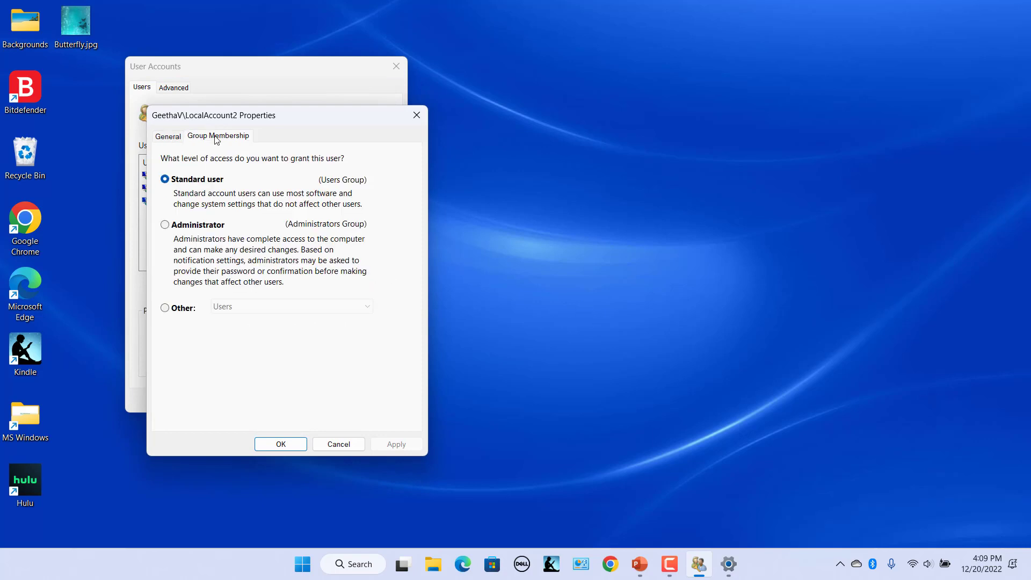
{"action": "left_click", "coordinate": [165, 225]}
{"action": "left_click", "coordinate": [397, 444]}
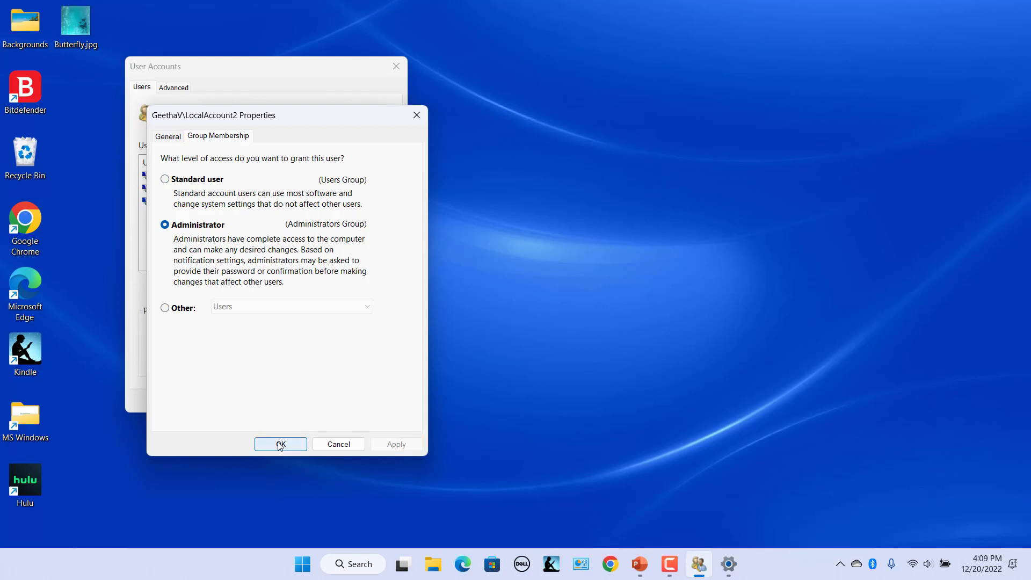
{"action": "left_click", "coordinate": [281, 445]}
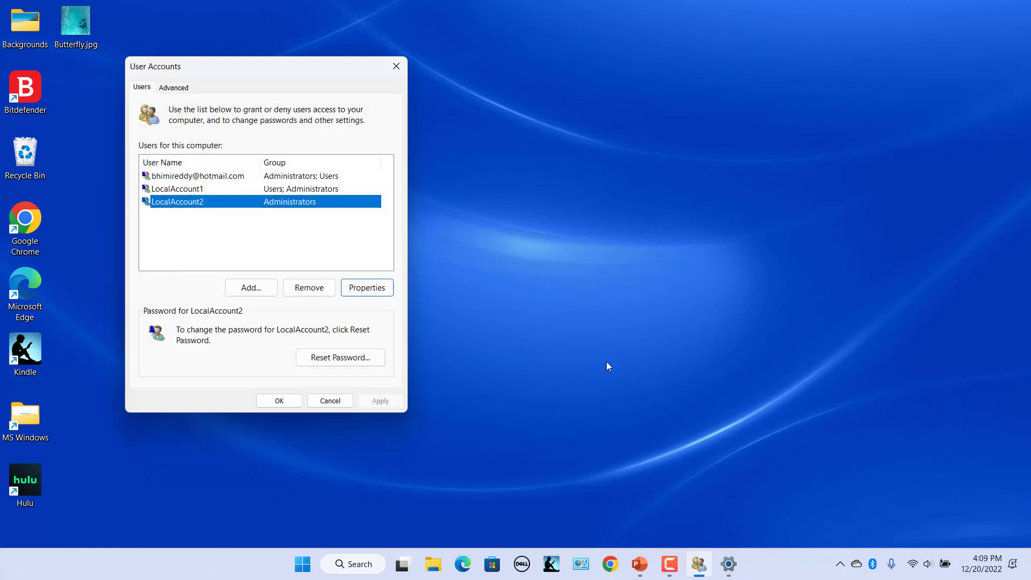
Close User Accounts, then search 'cmd' and launch Command Prompt as administrator
{"action": "left_click", "coordinate": [280, 401]}
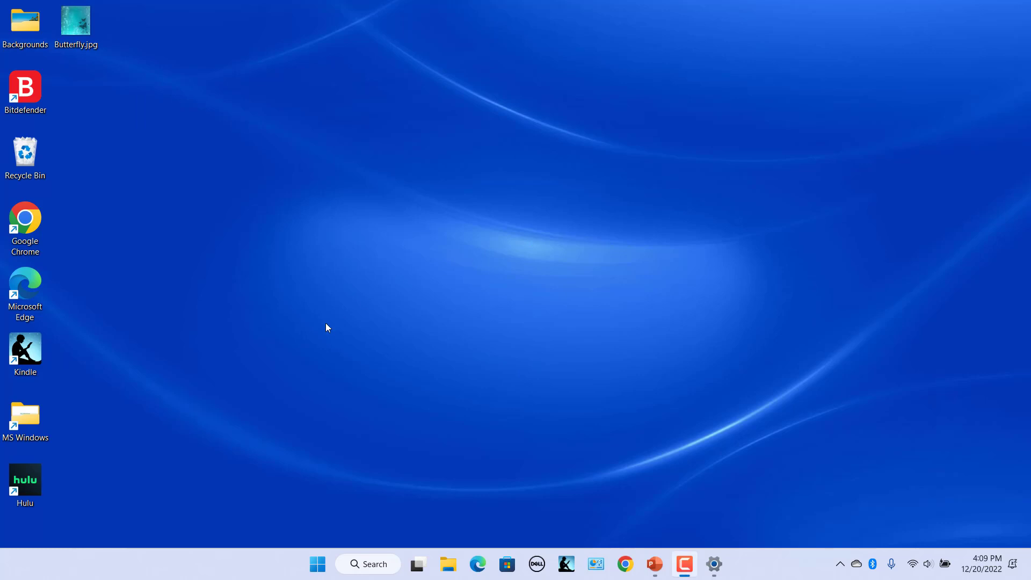
{"action": "left_click", "coordinate": [332, 564]}
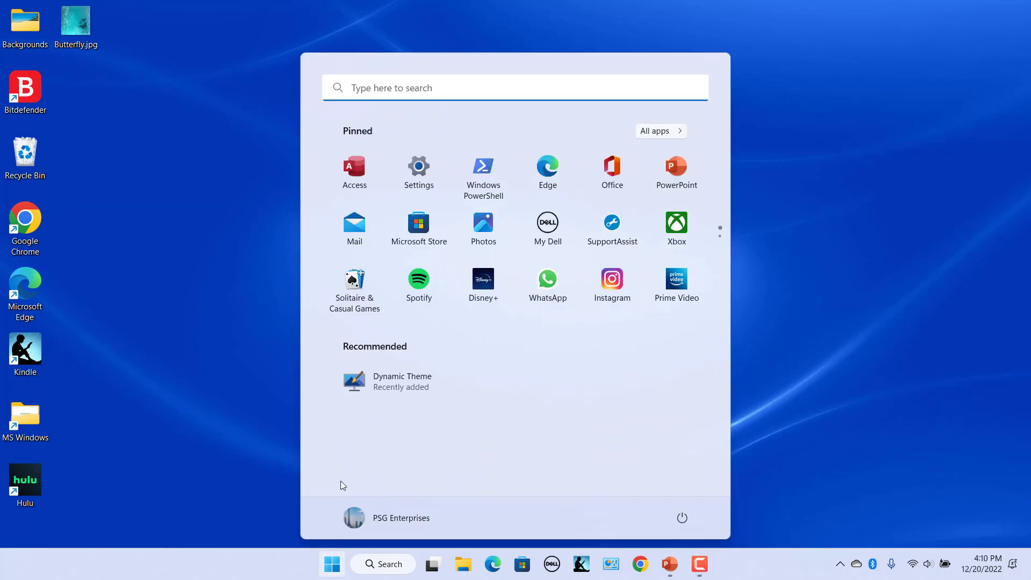
{"action": "left_click", "coordinate": [378, 87]}
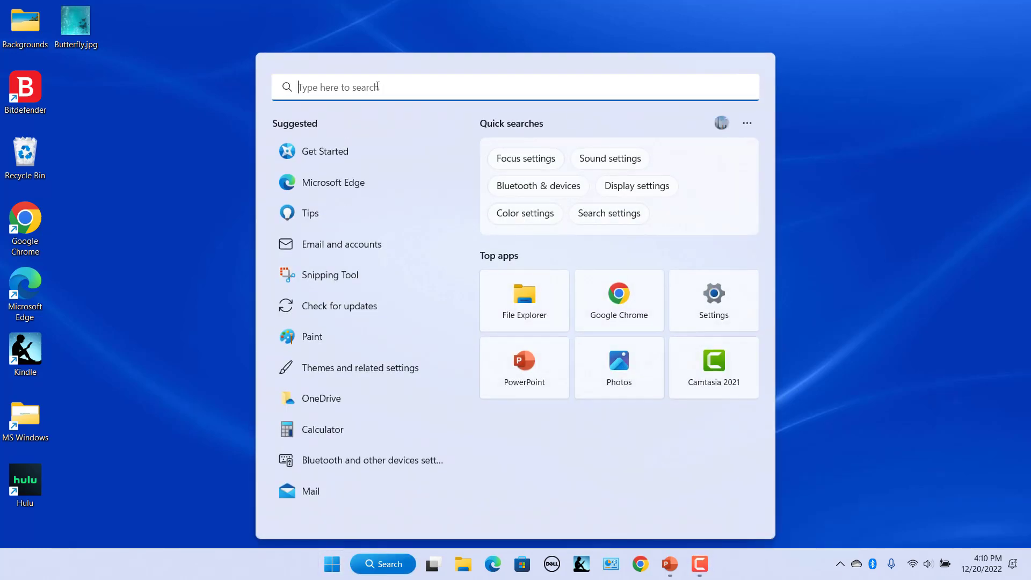
{"action": "type", "text": "cmd"}
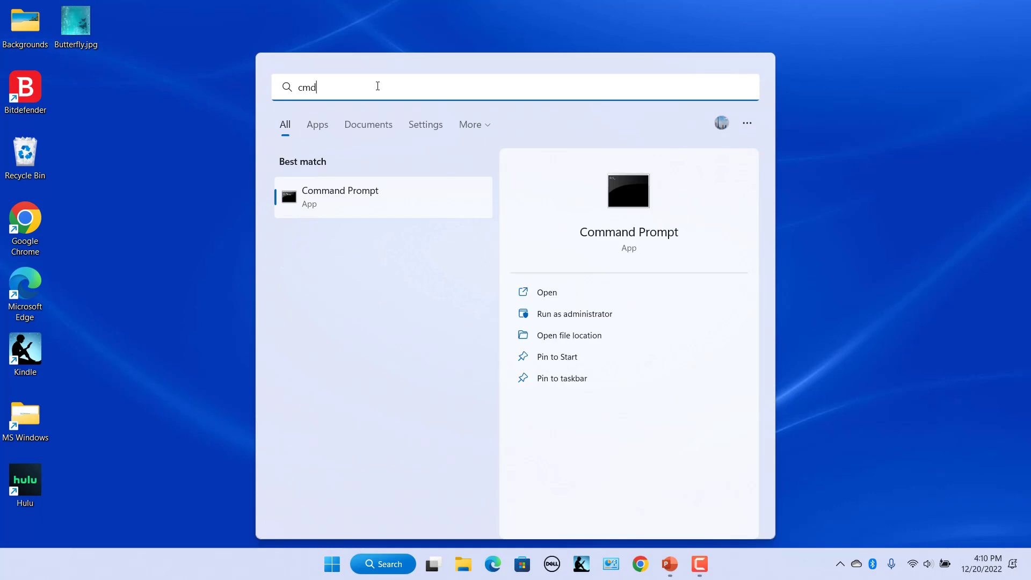
{"action": "left_click", "coordinate": [549, 314]}
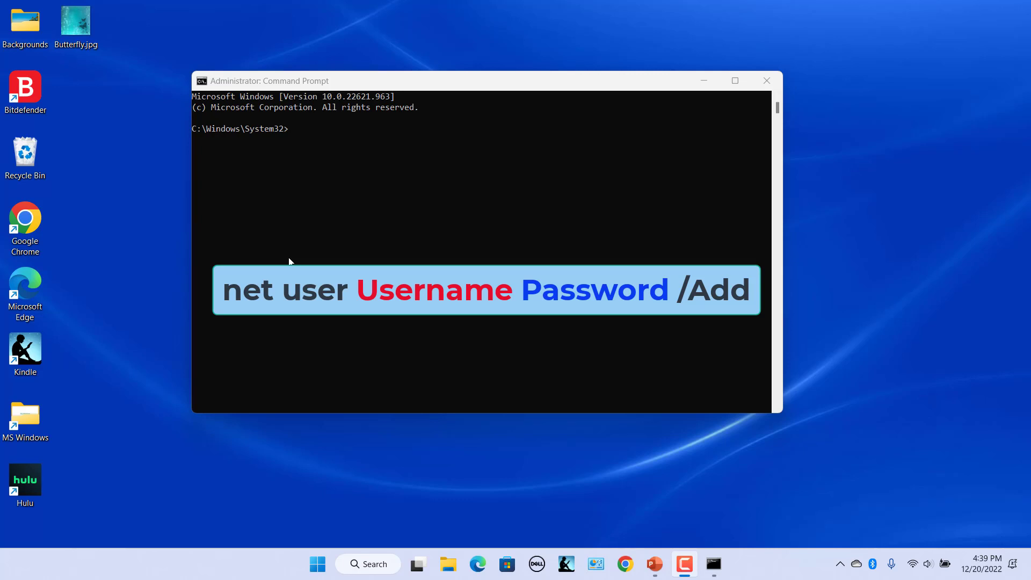
Create LocalAccount3 with 'net user ... /add', then list users and show LocalAccount3's details
{"action": "left_click", "coordinate": [289, 261]}
{"action": "type", "text": "net user LocalAccount3 12345 /add"}
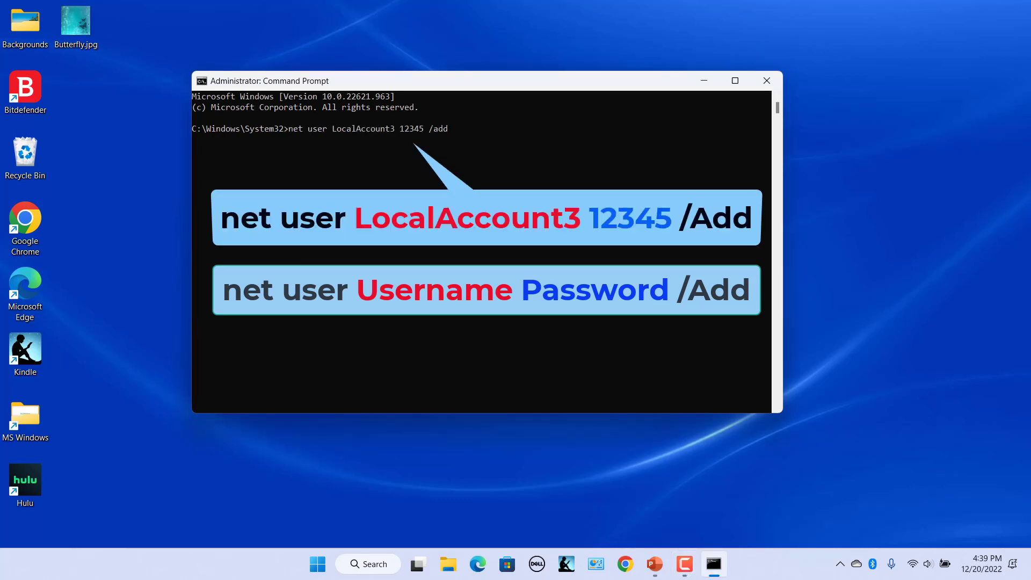
{"action": "key", "text": "Return"}
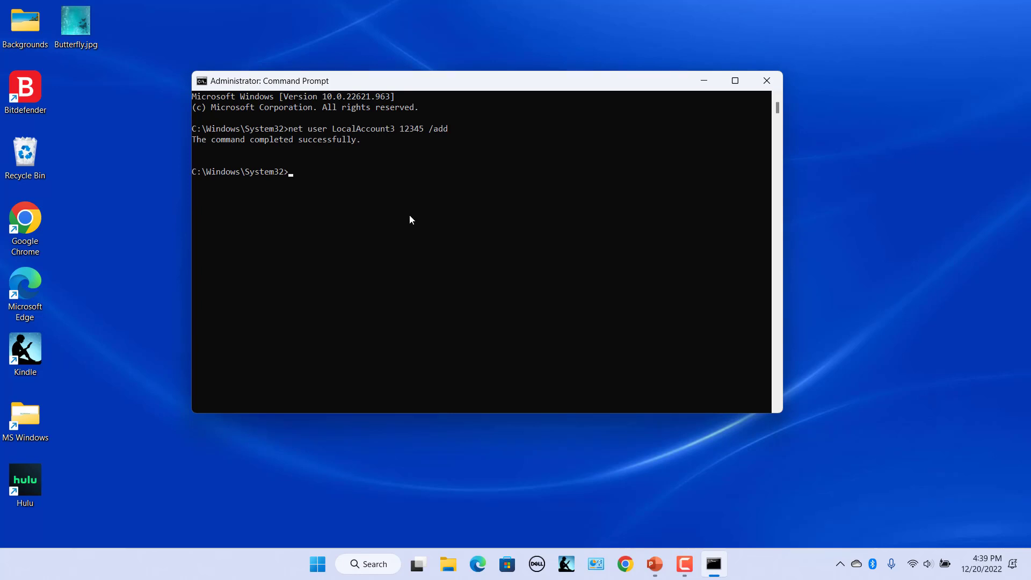
{"action": "type", "text": "net u"}
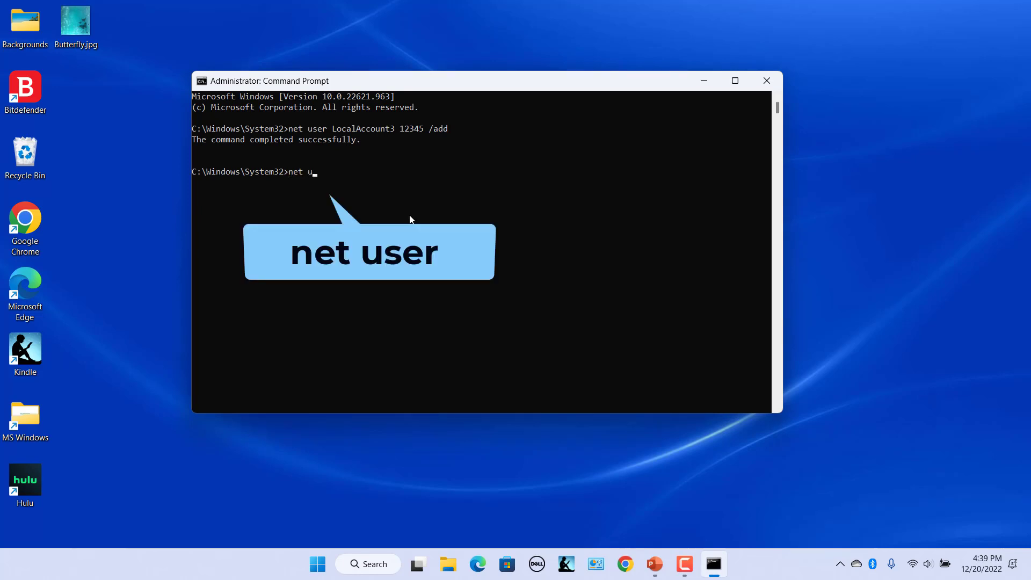
{"action": "type", "text": "ser"}
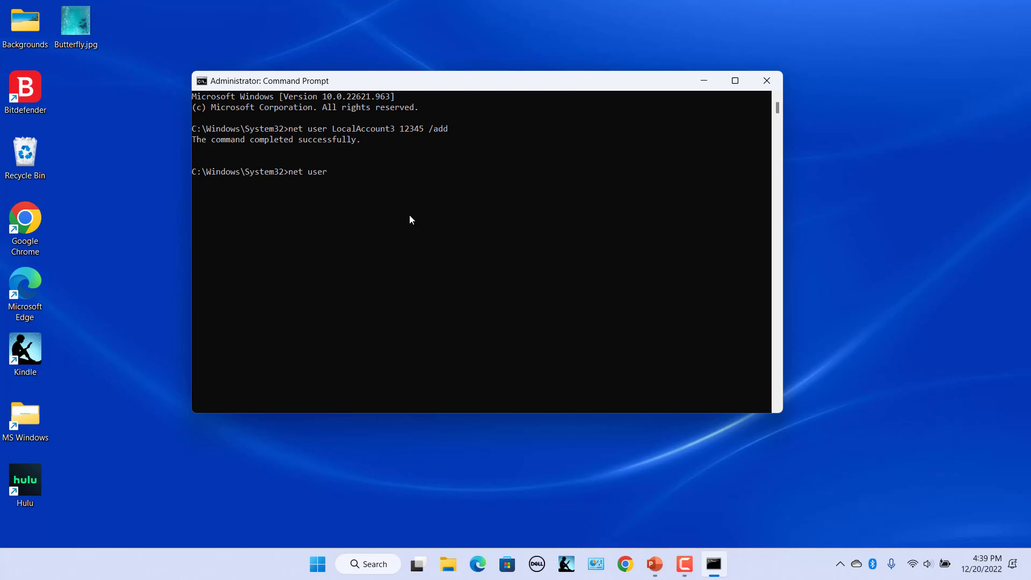
{"action": "key", "text": "Return"}
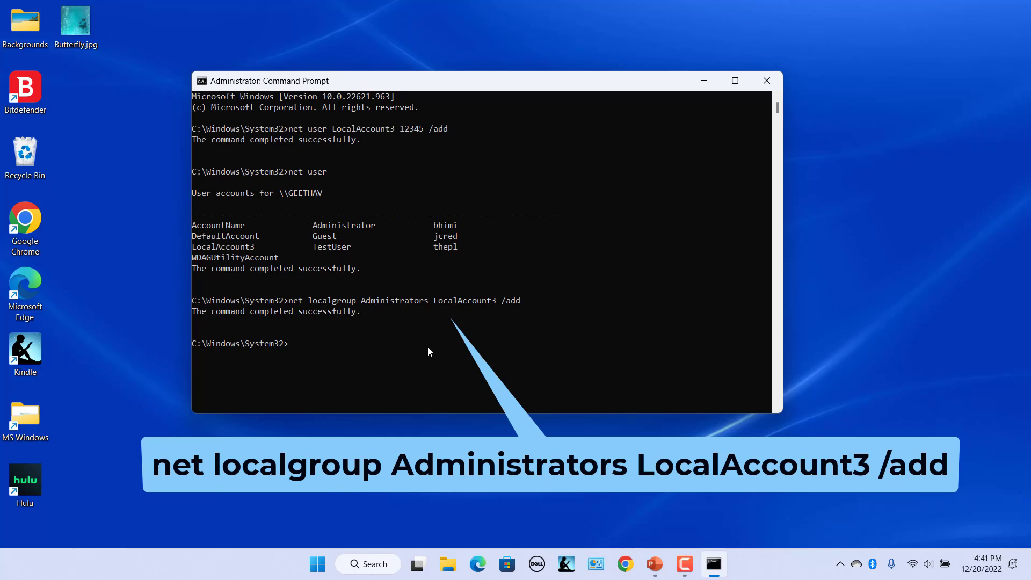
{"action": "type", "text": "net user LocalAccount"}
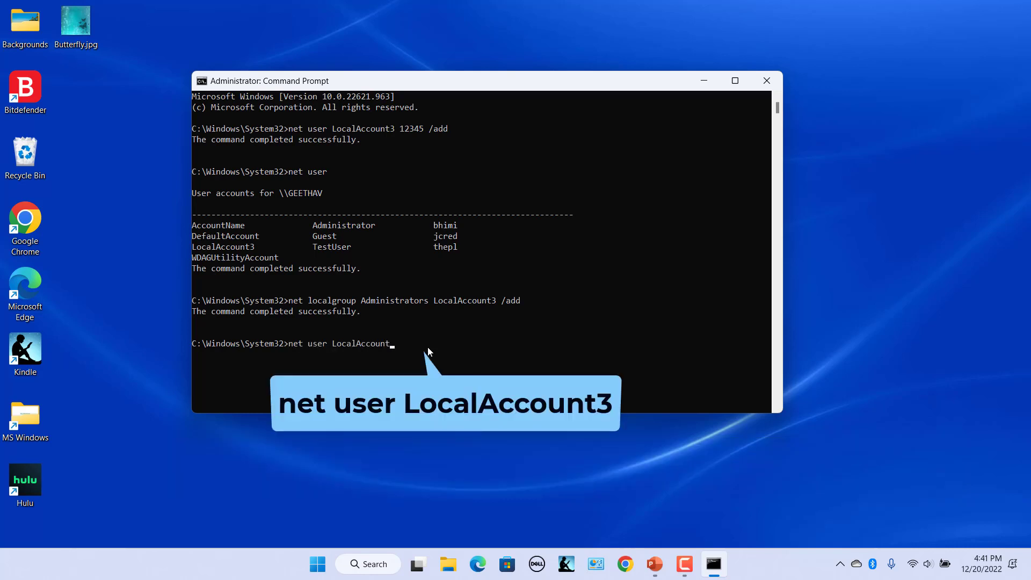
{"action": "type", "text": "3"}
{"action": "key", "text": "Return"}
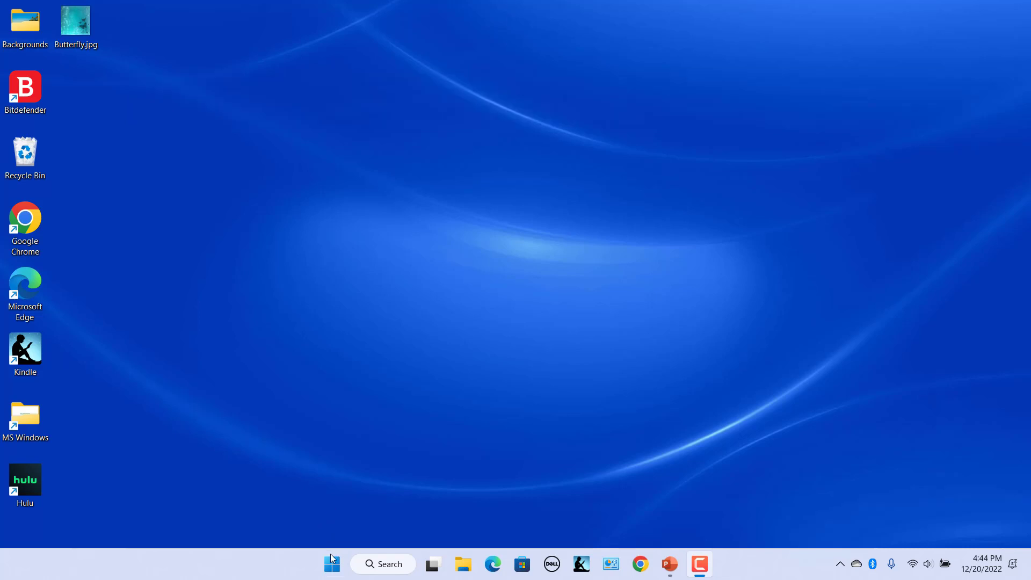
Start an admin Windows PowerShell and run New-LocalUser -Name LocalAccount4 -NoPassword
{"action": "left_click", "coordinate": [383, 564]}
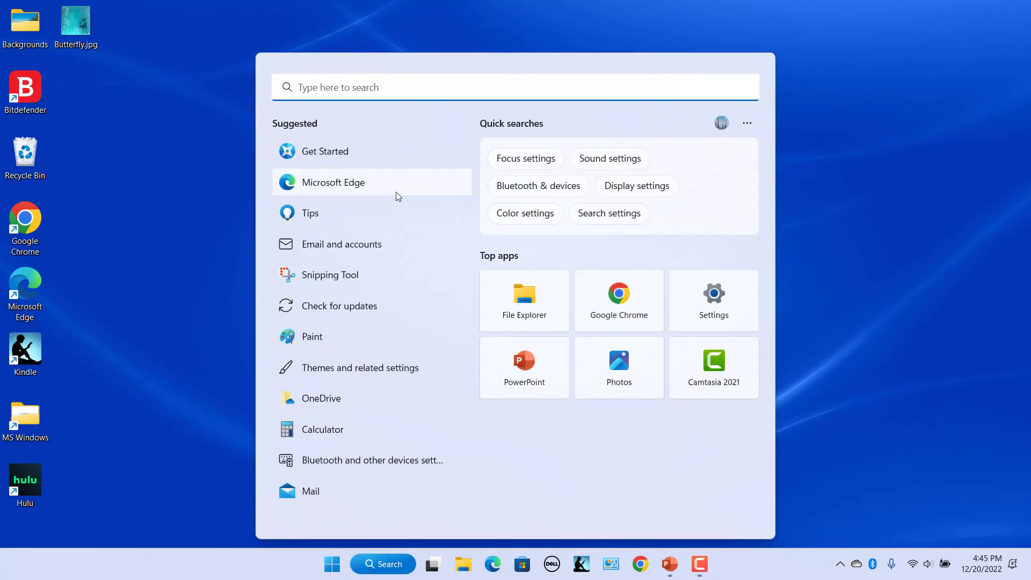
{"action": "type", "text": "windows pow"}
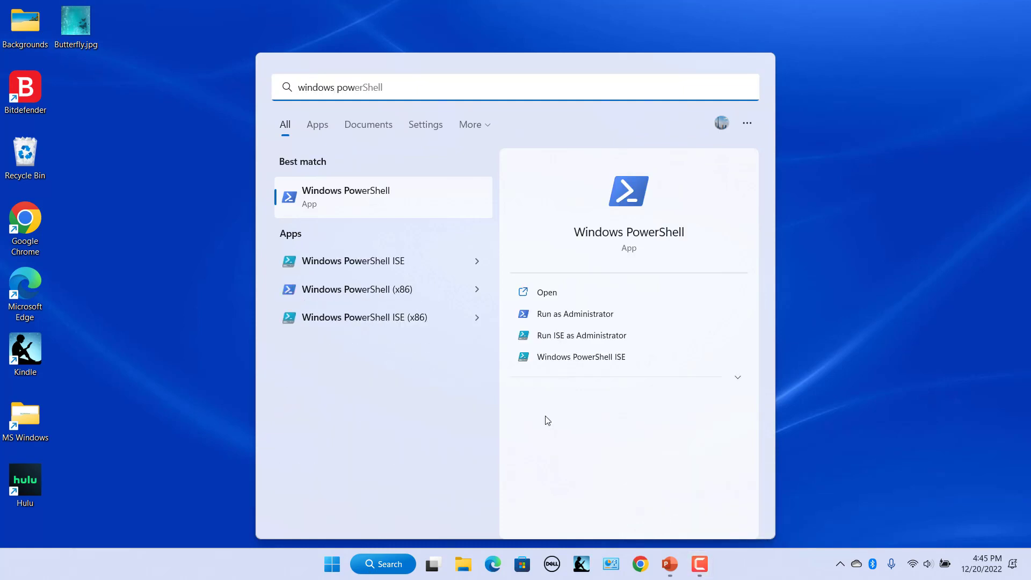
{"action": "left_click", "coordinate": [587, 315]}
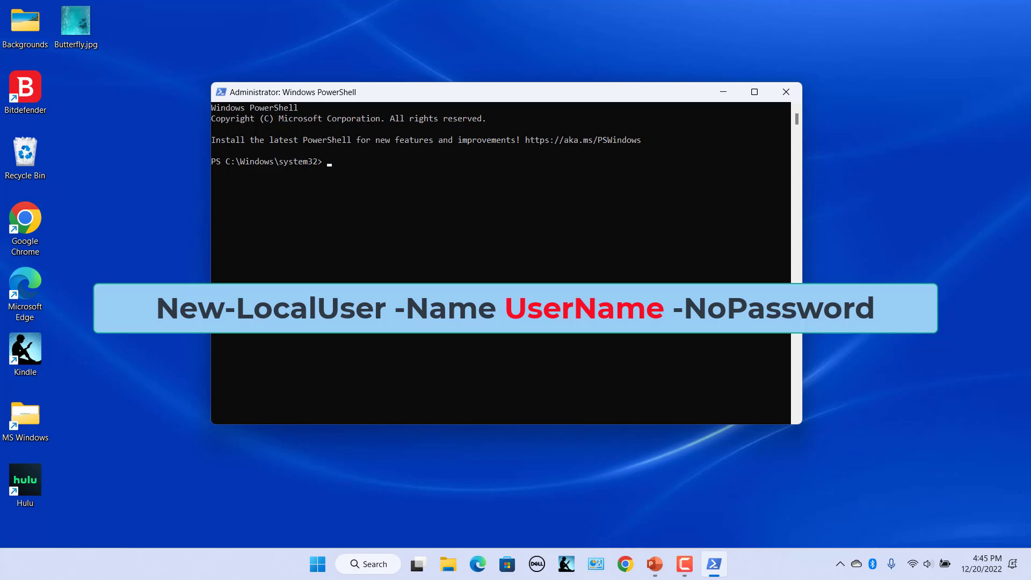
{"action": "right_click", "coordinate": [356, 199]}
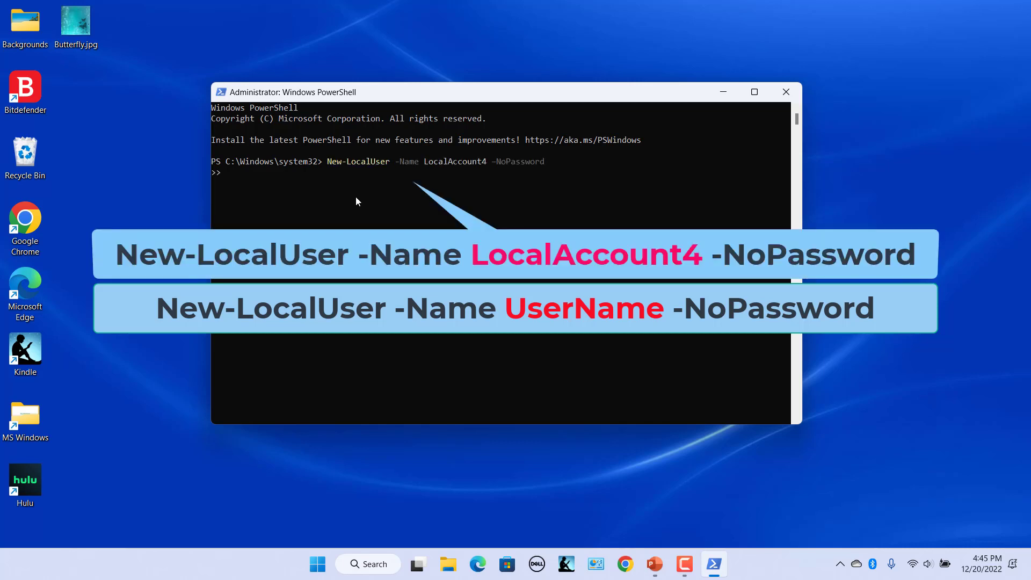
{"action": "key", "text": "Return"}
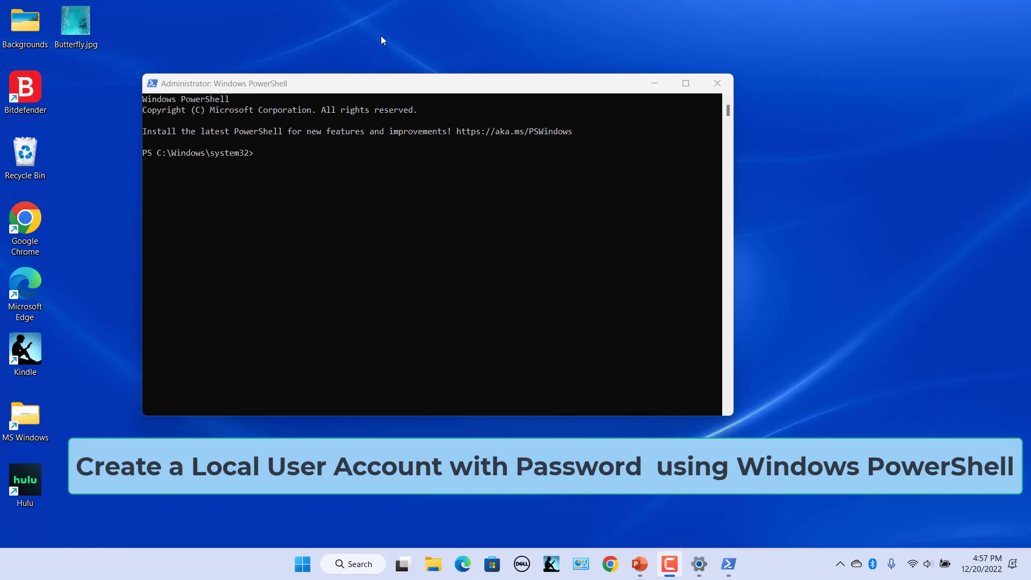
Store a secure-string password in $Password using Read-Host -AsSecureString
{"action": "left_click", "coordinate": [296, 198]}
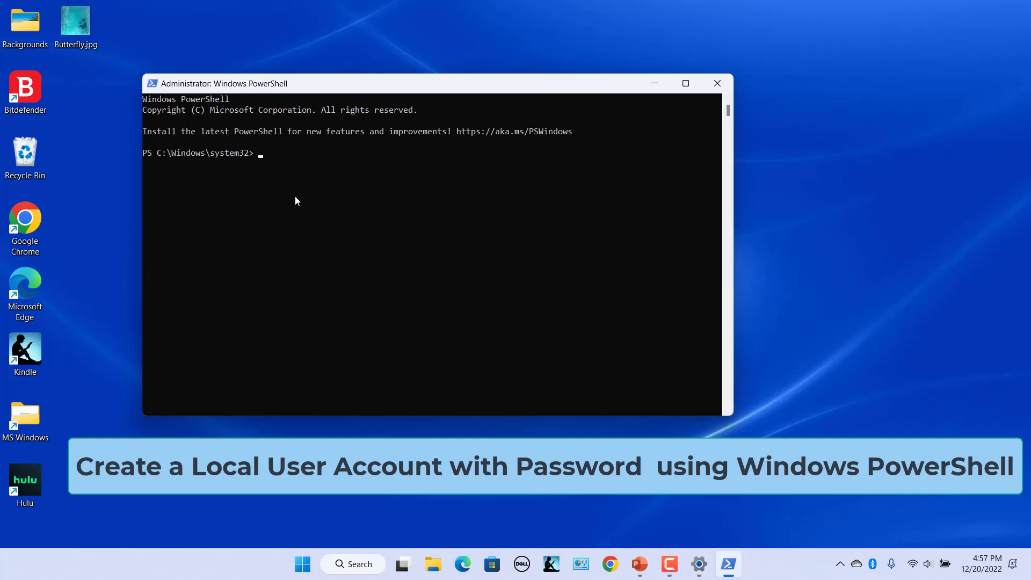
{"action": "key", "text": "ctrl+v"}
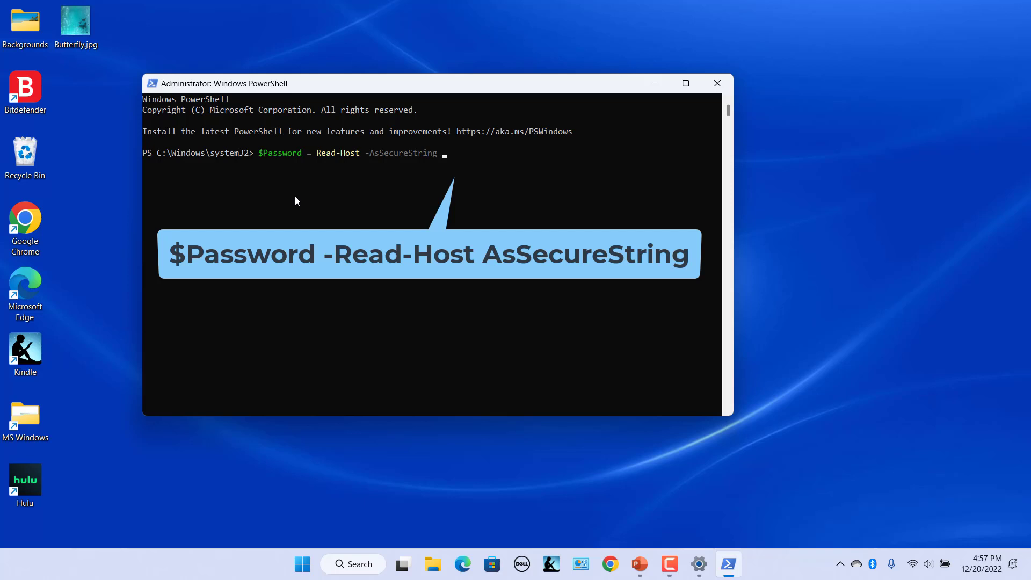
{"action": "key", "text": "Return"}
{"action": "type", "text": "*****"}
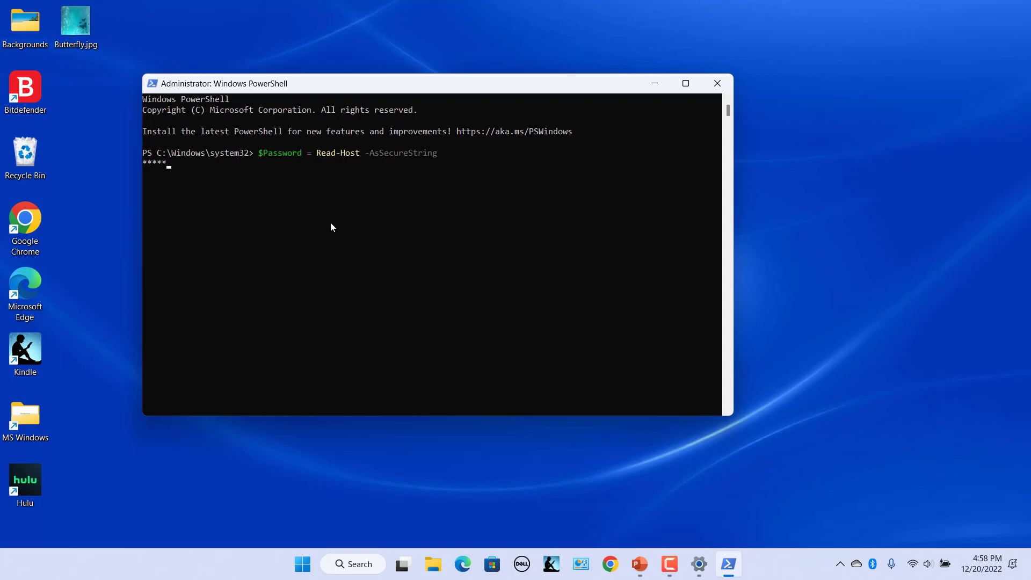
{"action": "key", "text": "Return"}
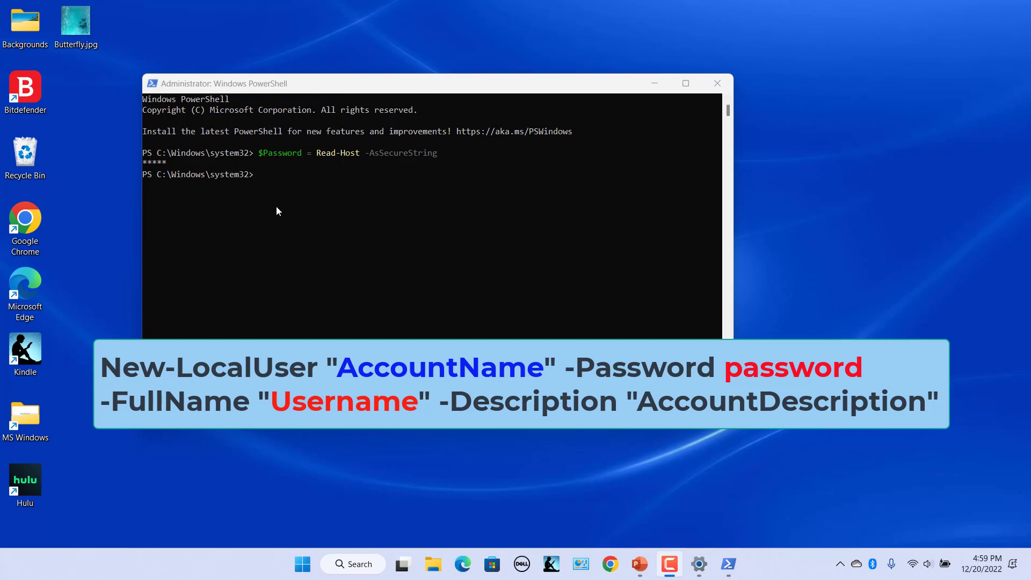
Create LocalAccount5 with $Password, full name User5 and description 'Local Users'
{"action": "left_click", "coordinate": [259, 179]}
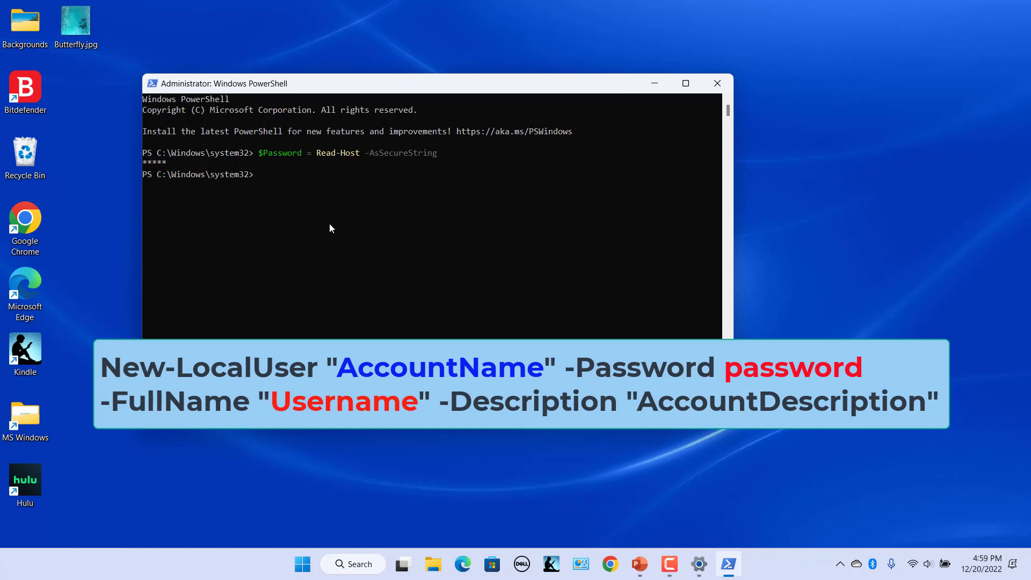
{"action": "key", "text": "ctrl+v"}
{"action": "key", "text": "Return"}
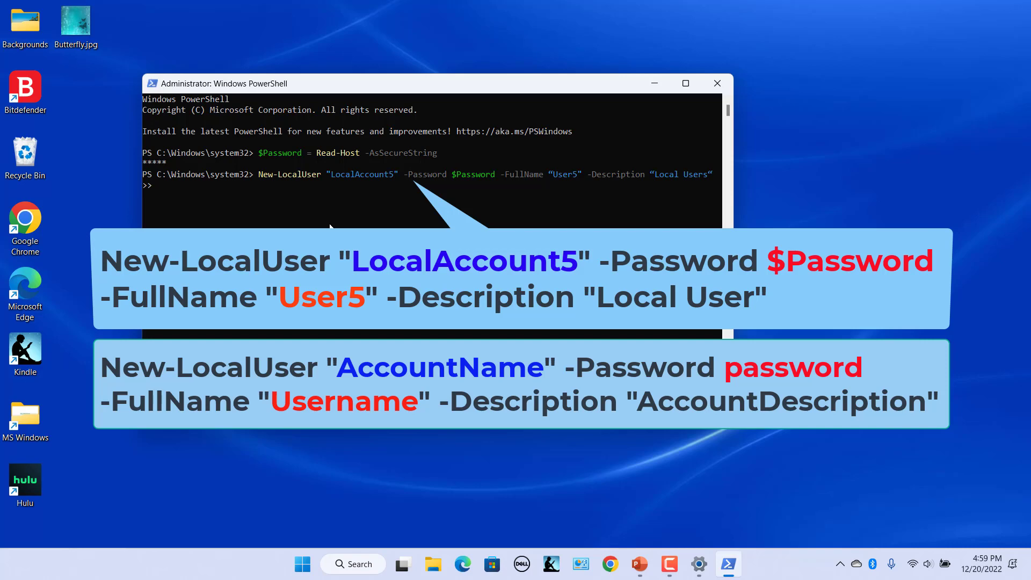
{"action": "key", "text": "Return"}
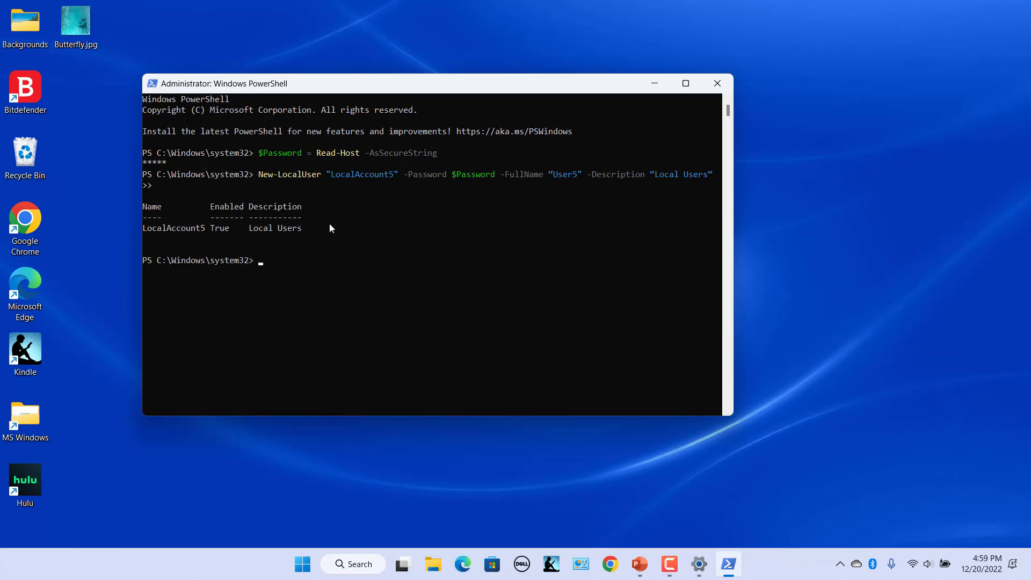
Run Add-LocalGroupMember in PowerShell to put LocalAccount5 in the Users group, then confirm User5 in Other Users
{"action": "key", "text": "alt+Tab"}
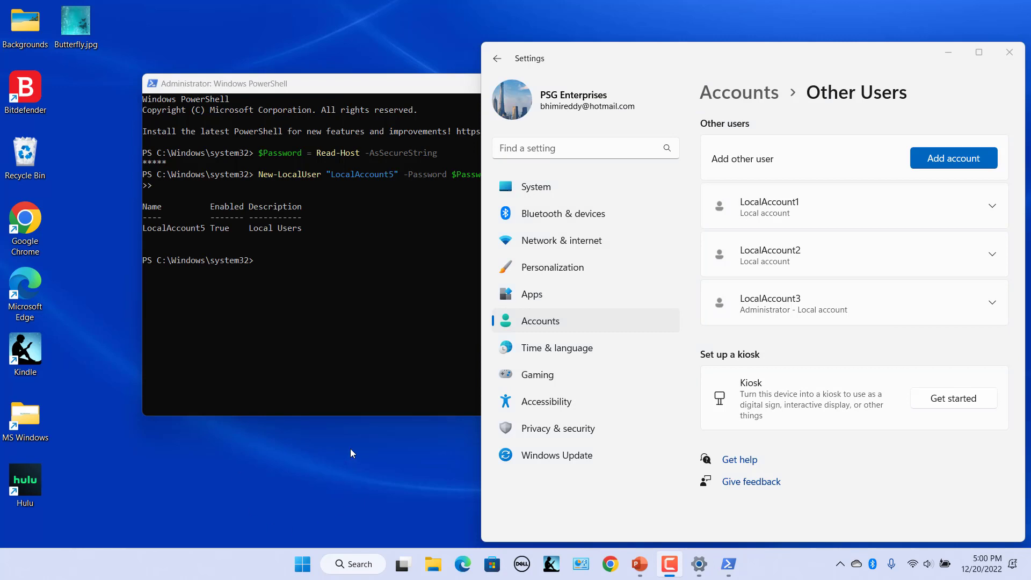
{"action": "key", "text": "alt+F4"}
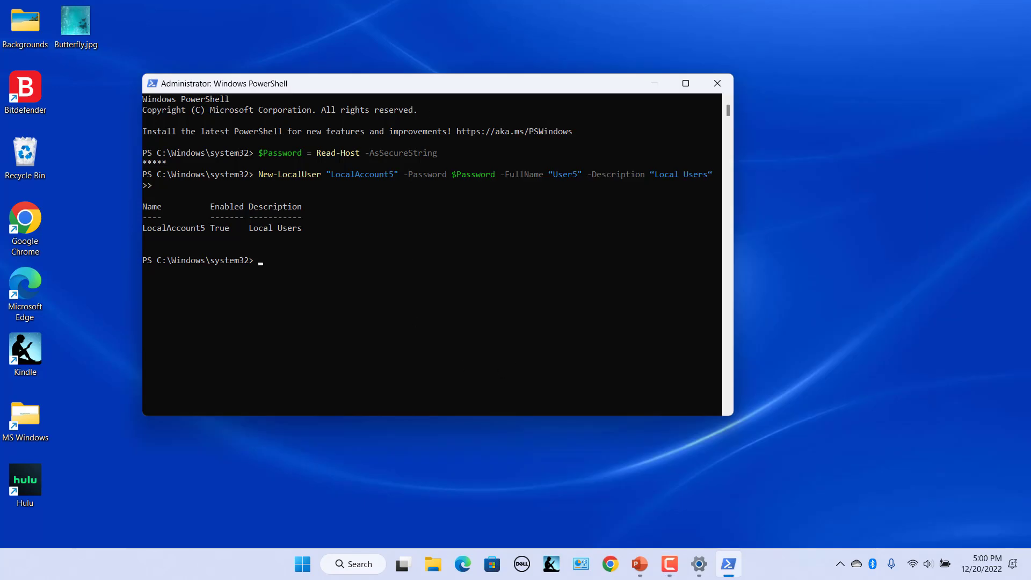
{"action": "key", "text": "alt+Tab"}
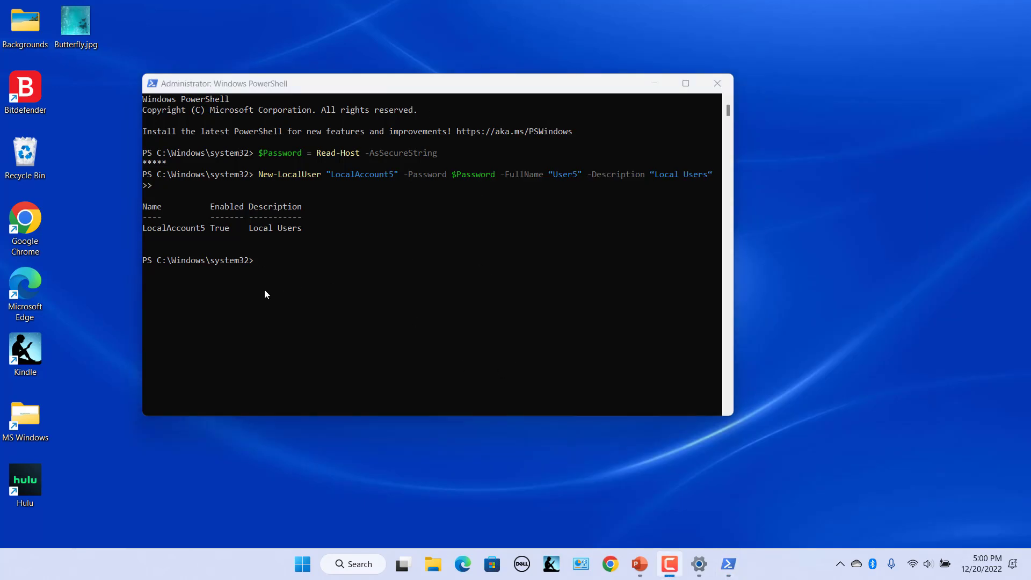
{"action": "left_click", "coordinate": [274, 272]}
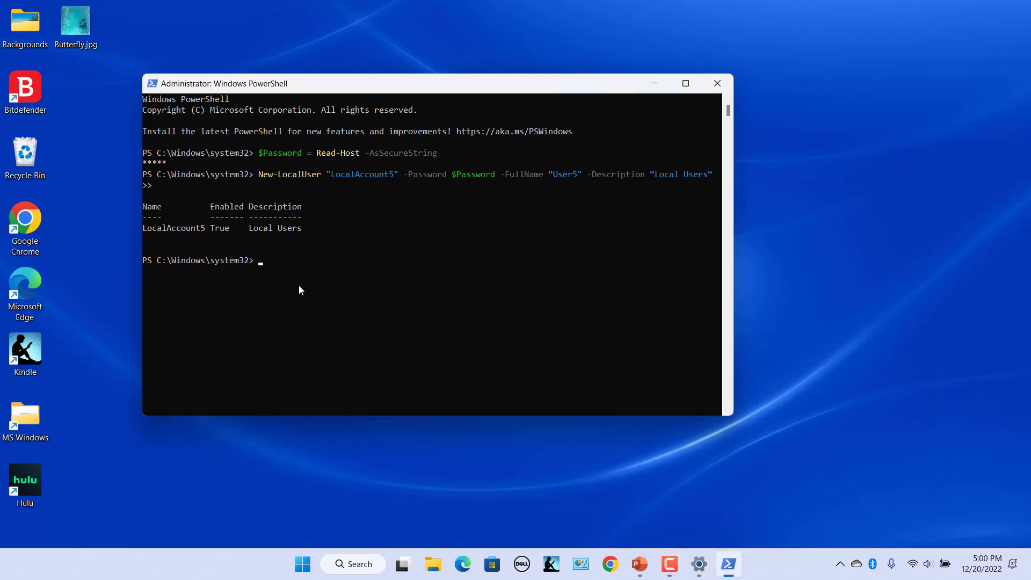
{"action": "right_click", "coordinate": [316, 291]}
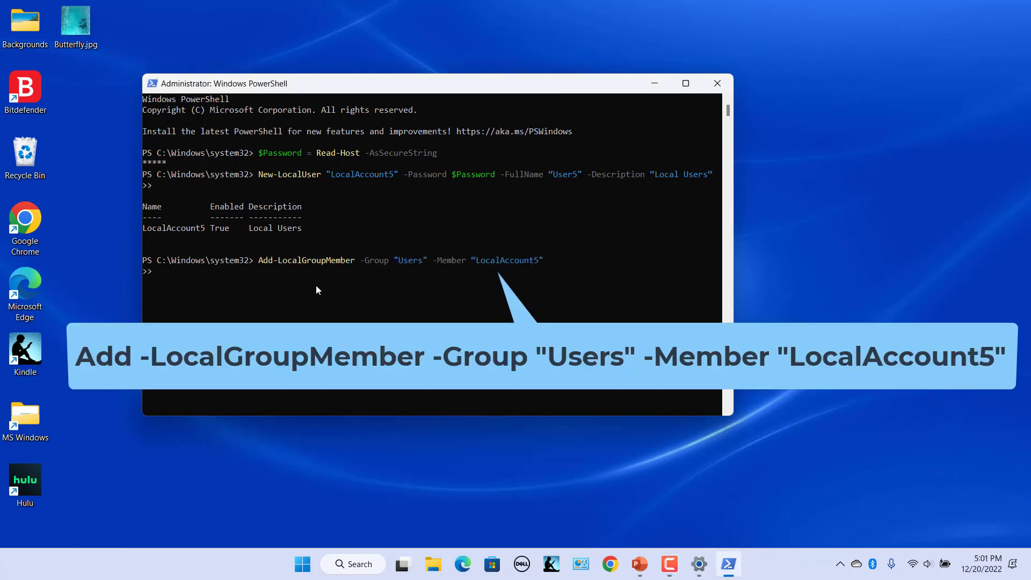
{"action": "key", "text": "Return"}
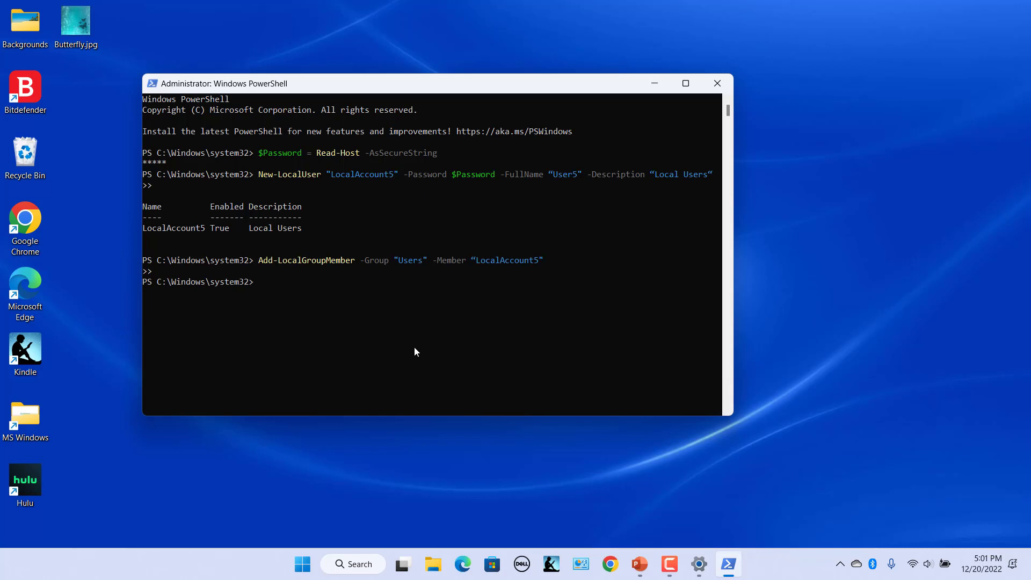
{"action": "left_click", "coordinate": [698, 564]}
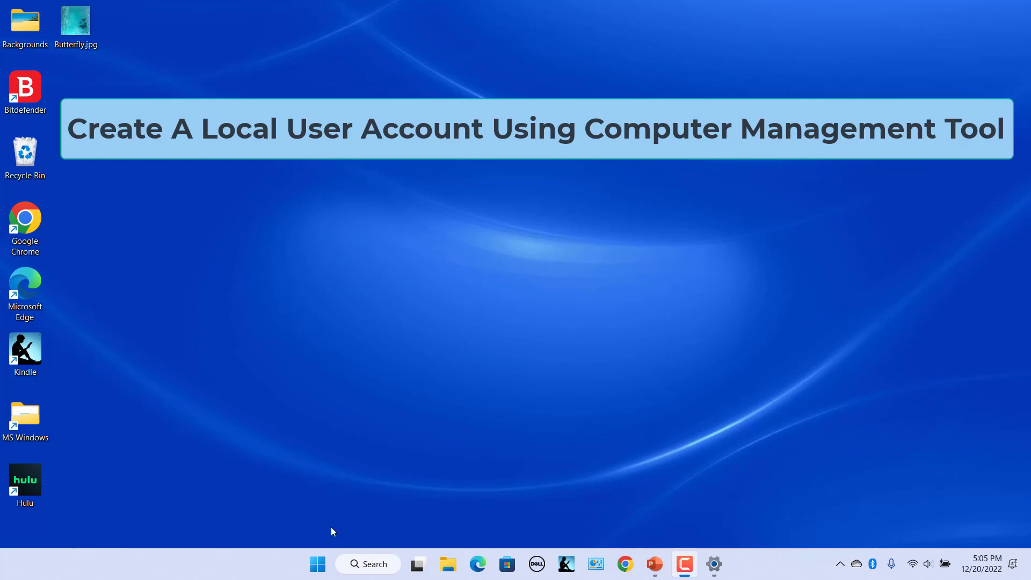
Open Computer Management from the Win+X menu and go to the Users folder under Local Users and Groups
{"action": "right_click", "coordinate": [314, 564]}
{"action": "left_click", "coordinate": [345, 335]}
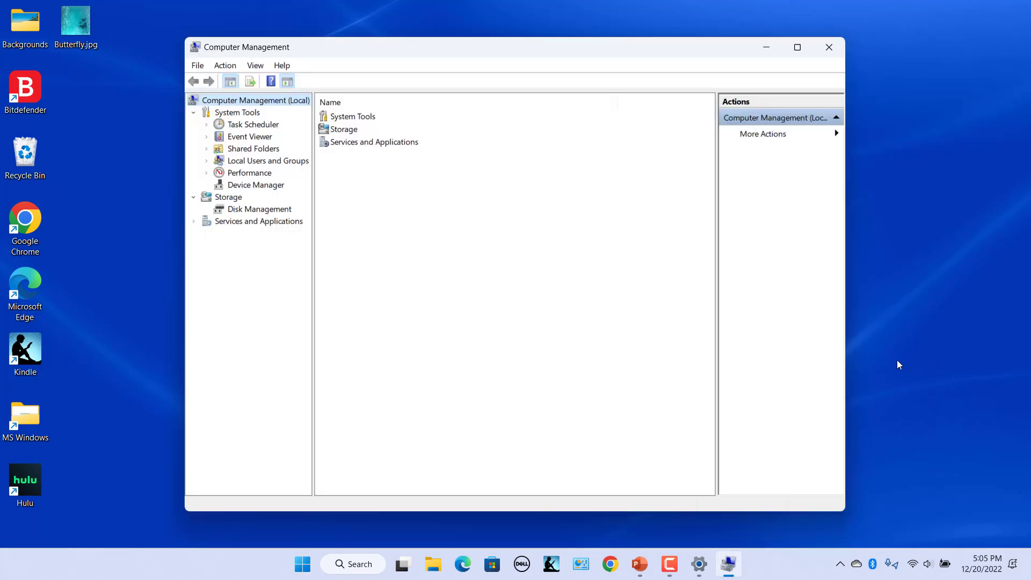
{"action": "left_click", "coordinate": [267, 162]}
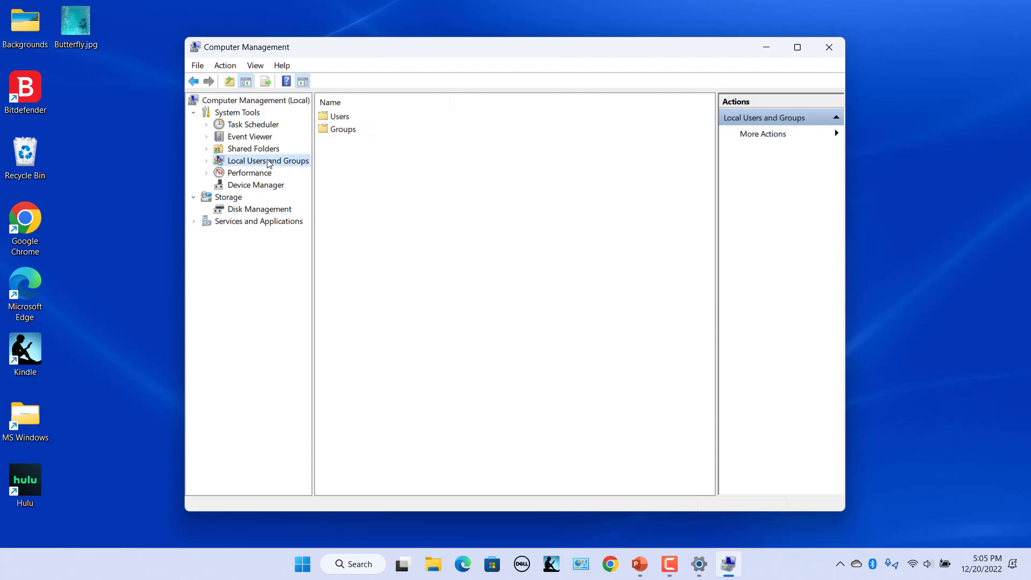
{"action": "left_click", "coordinate": [348, 118]}
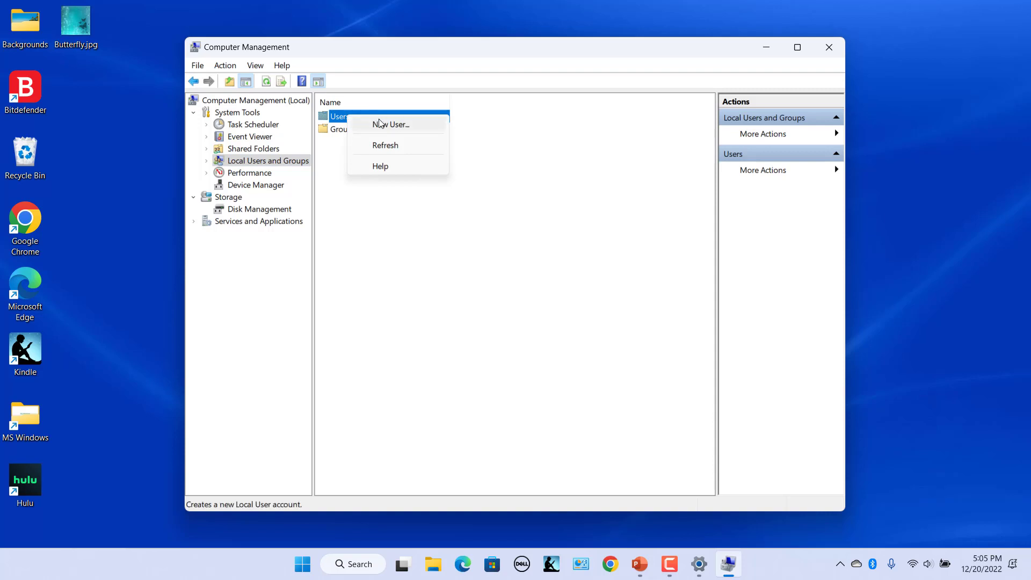
Create LocalAccount6 with full name User6, description Local Account and a password
{"action": "left_click", "coordinate": [381, 125]}
{"action": "type", "text": "LocalAccount6"}
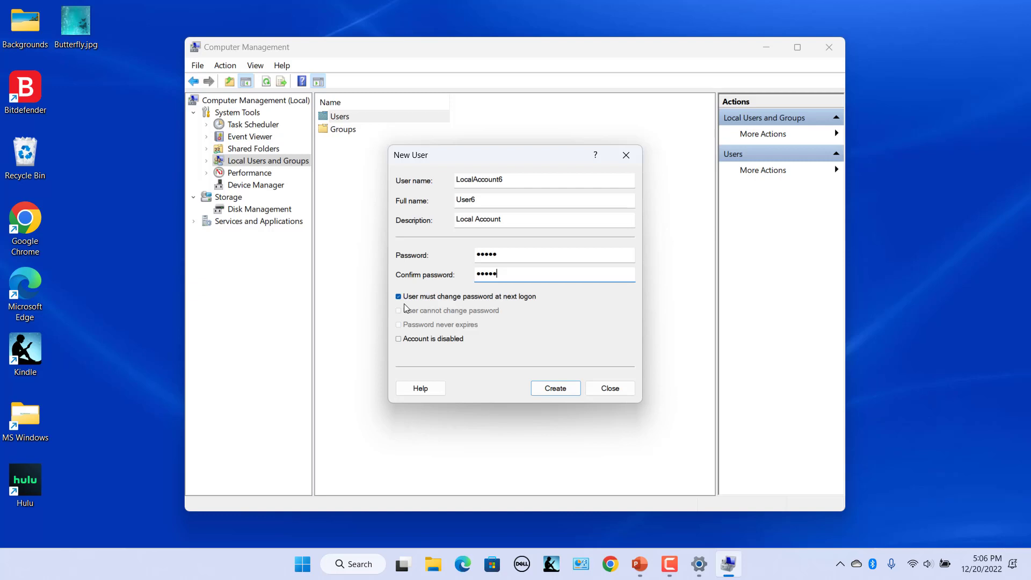
{"action": "left_click", "coordinate": [549, 390]}
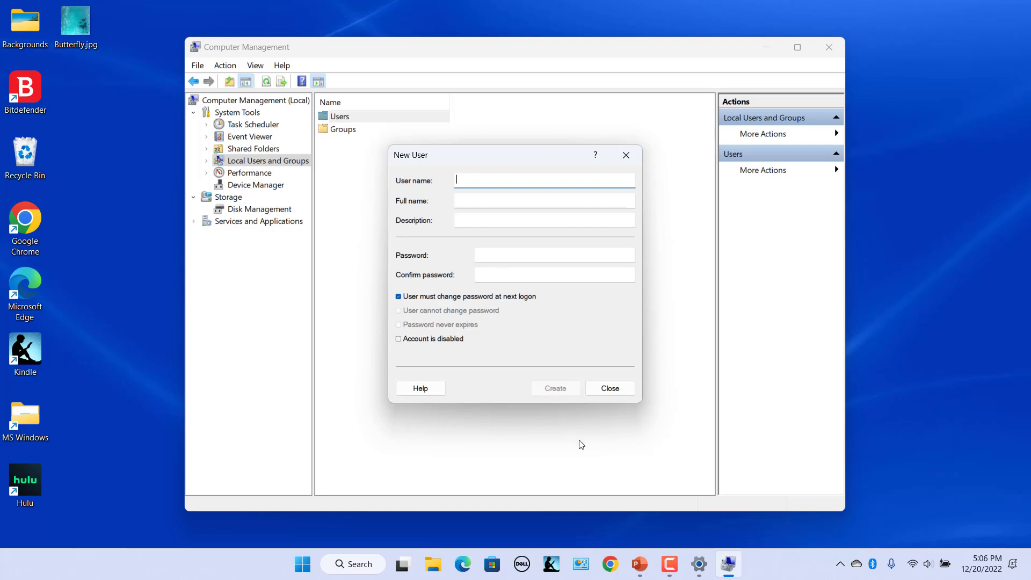